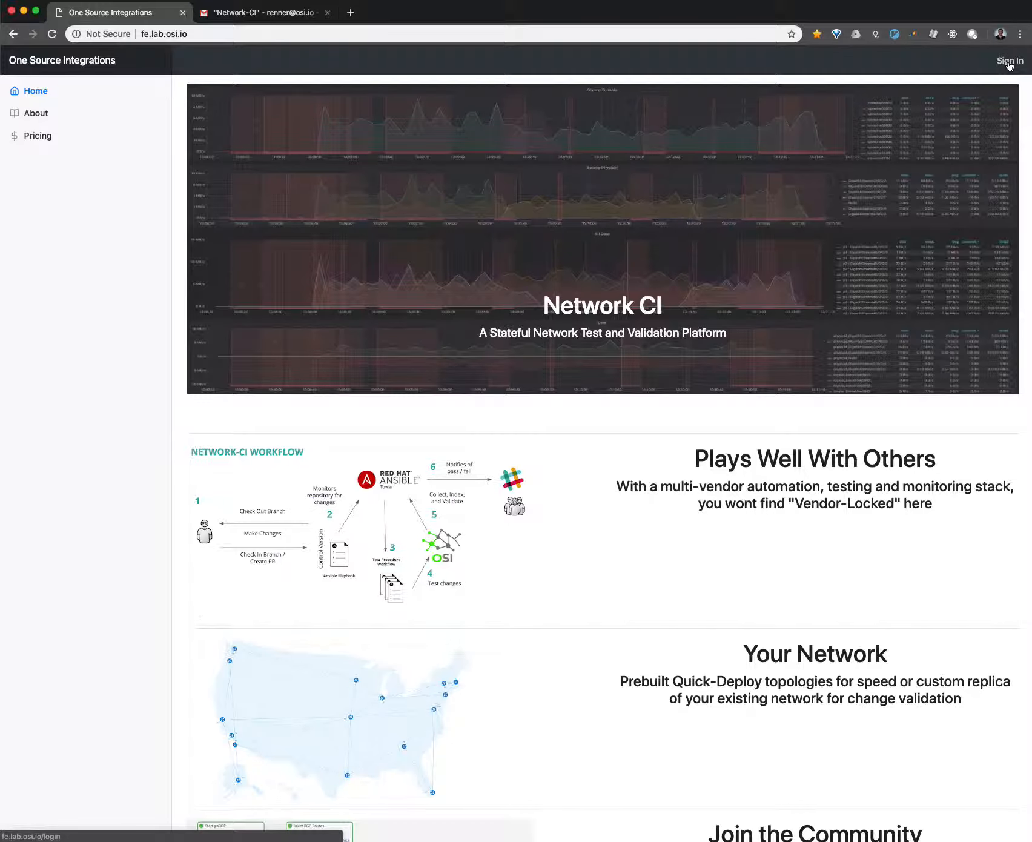
- Sign in to the Network CI site with the first listed Google account
left_click(1009, 63)
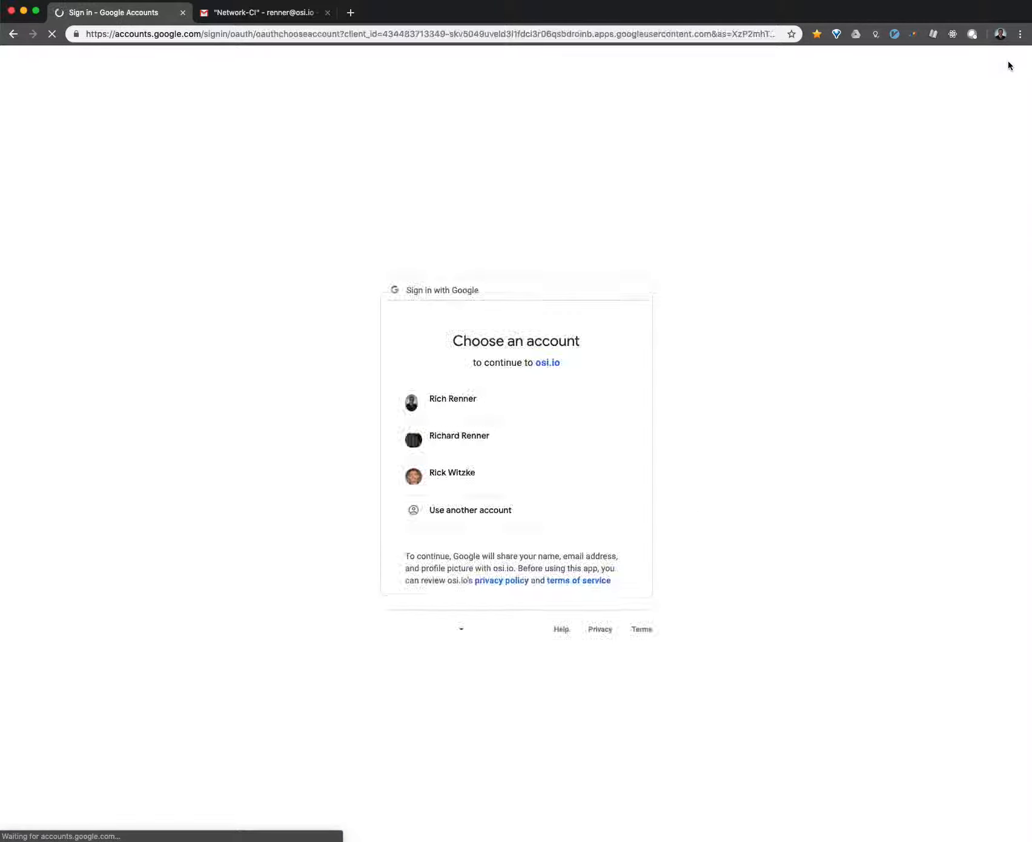
left_click(541, 413)
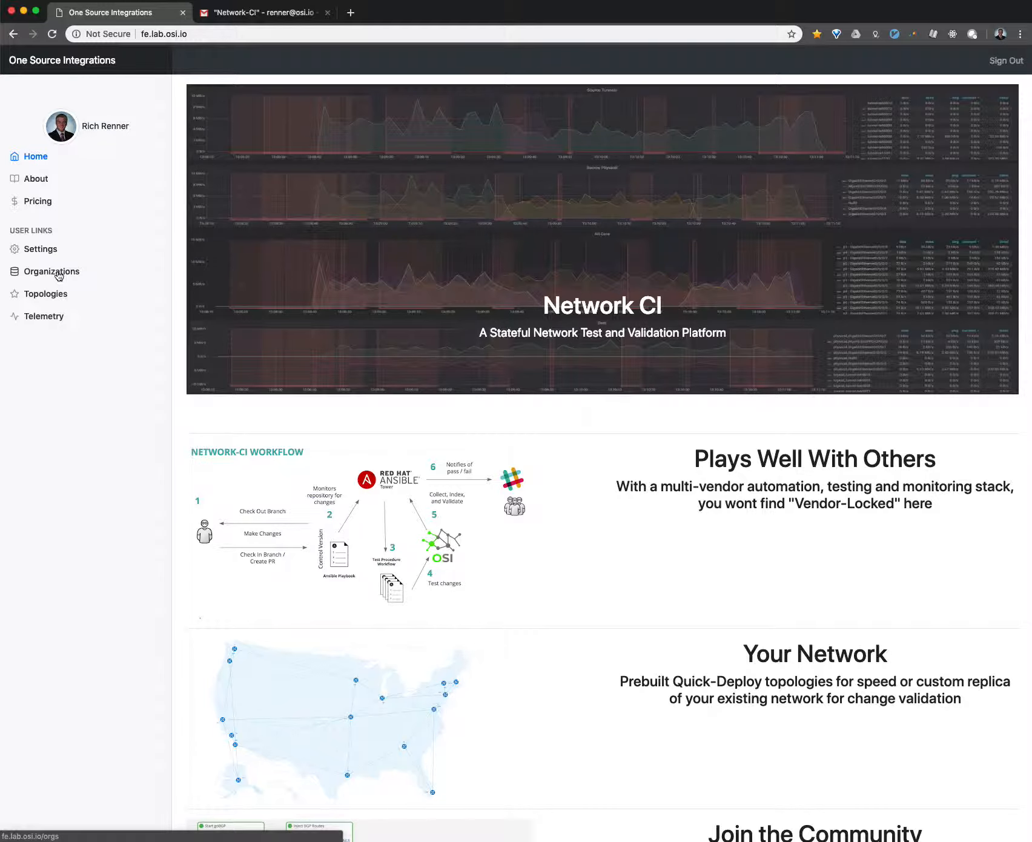
- Examine the My Organizations list and the fields of the New Organization form, then close the form unsaved
left_click(59, 274)
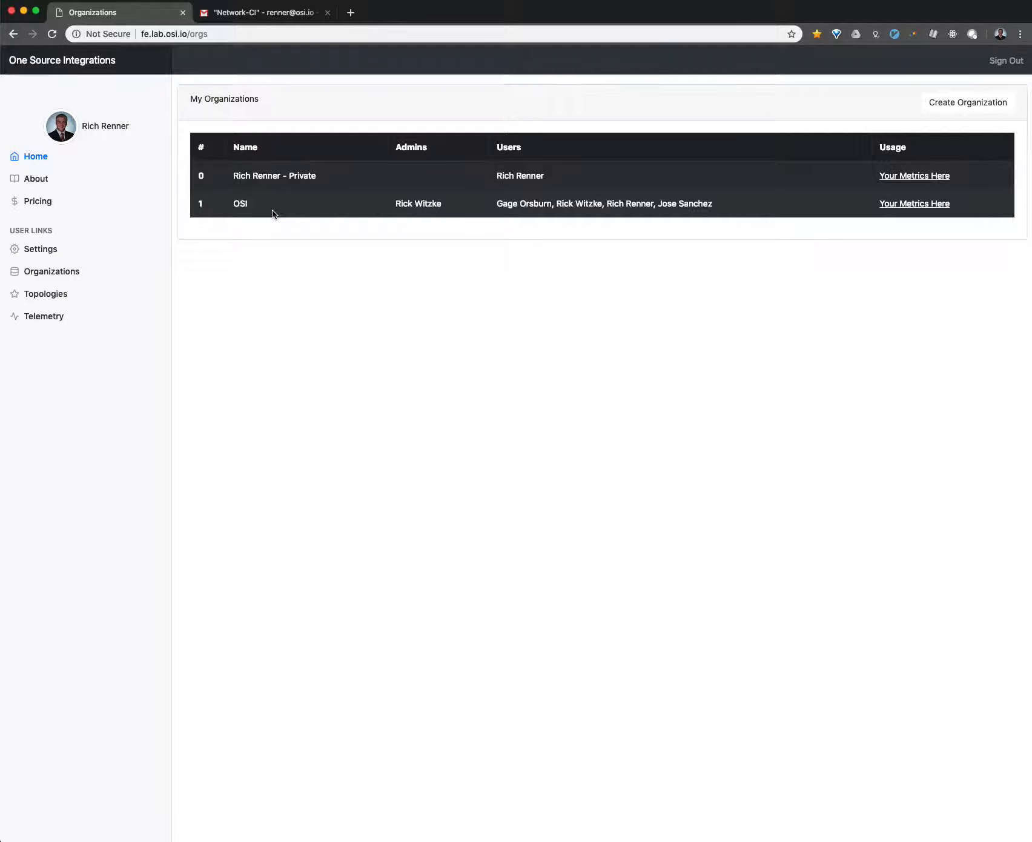
left_click(946, 102)
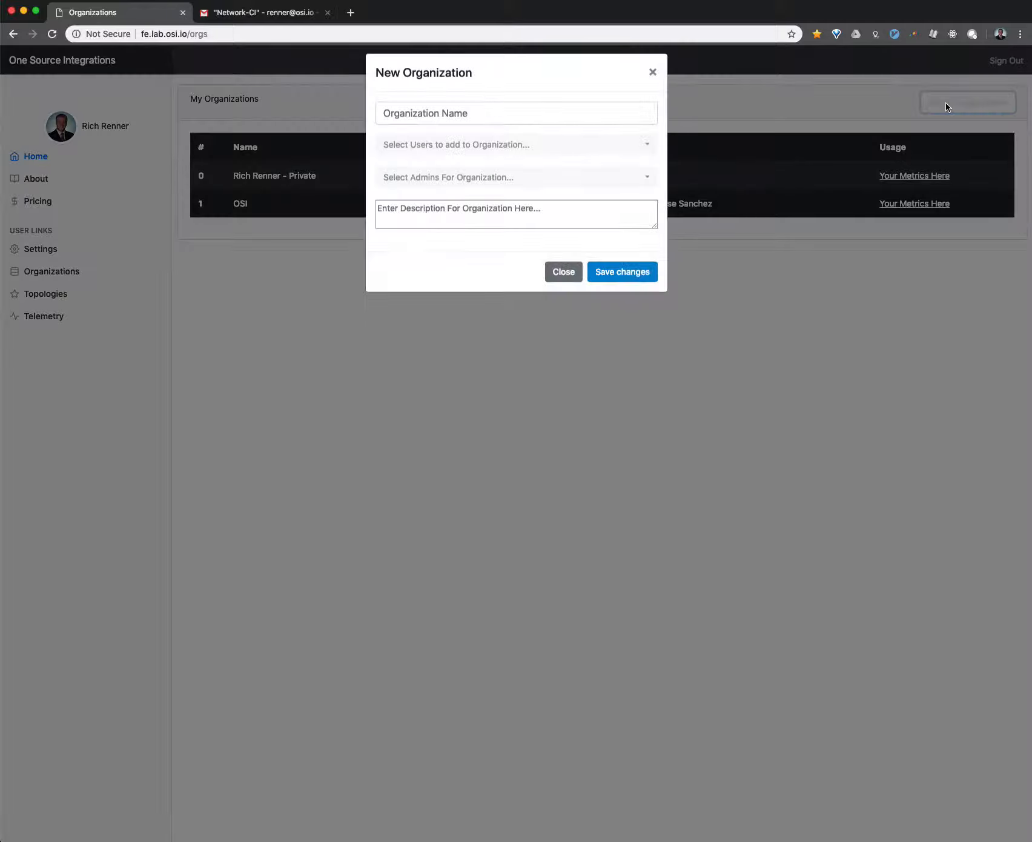
left_click(563, 281)
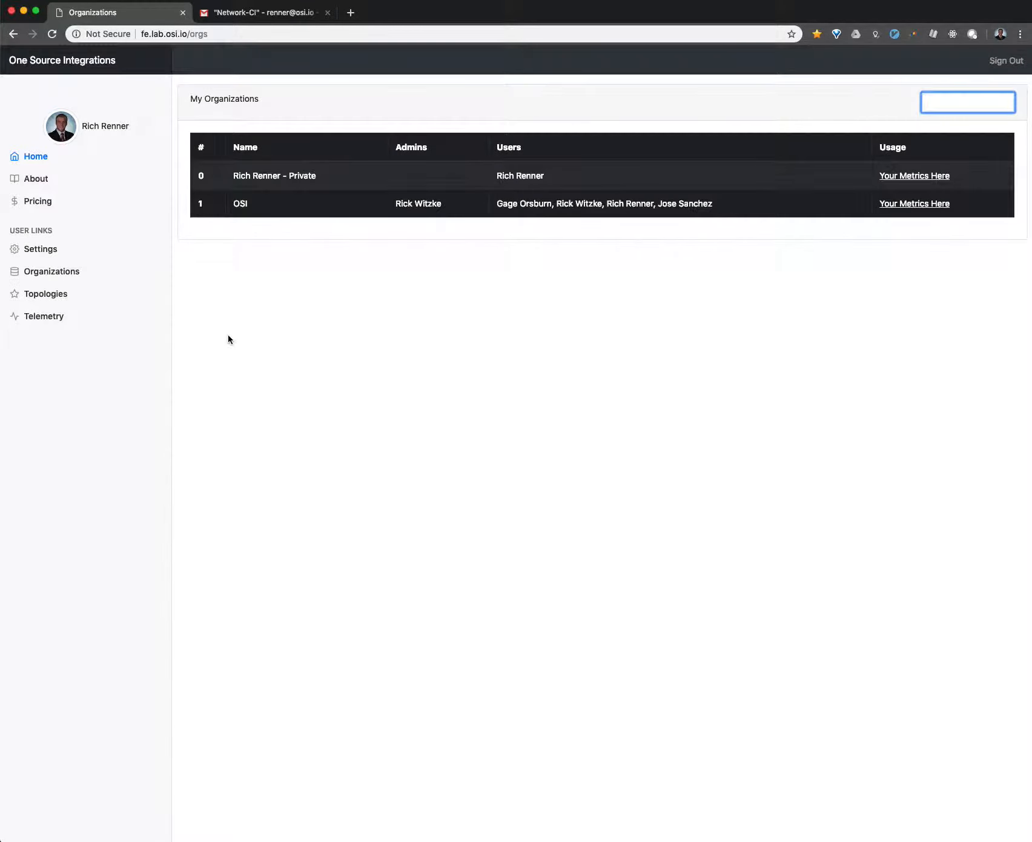
- Go to My Topologies, examine the Topology Templates form with its organization choices, and close it without creating anything
left_click(63, 294)
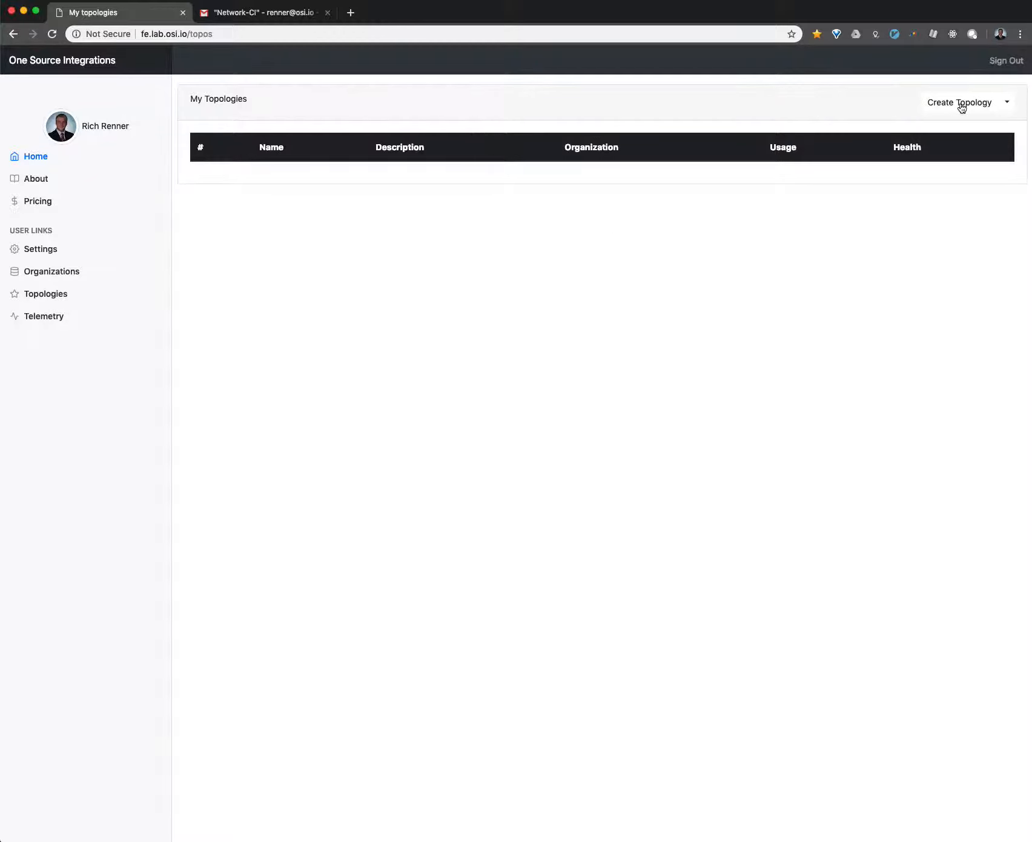
left_click(1007, 104)
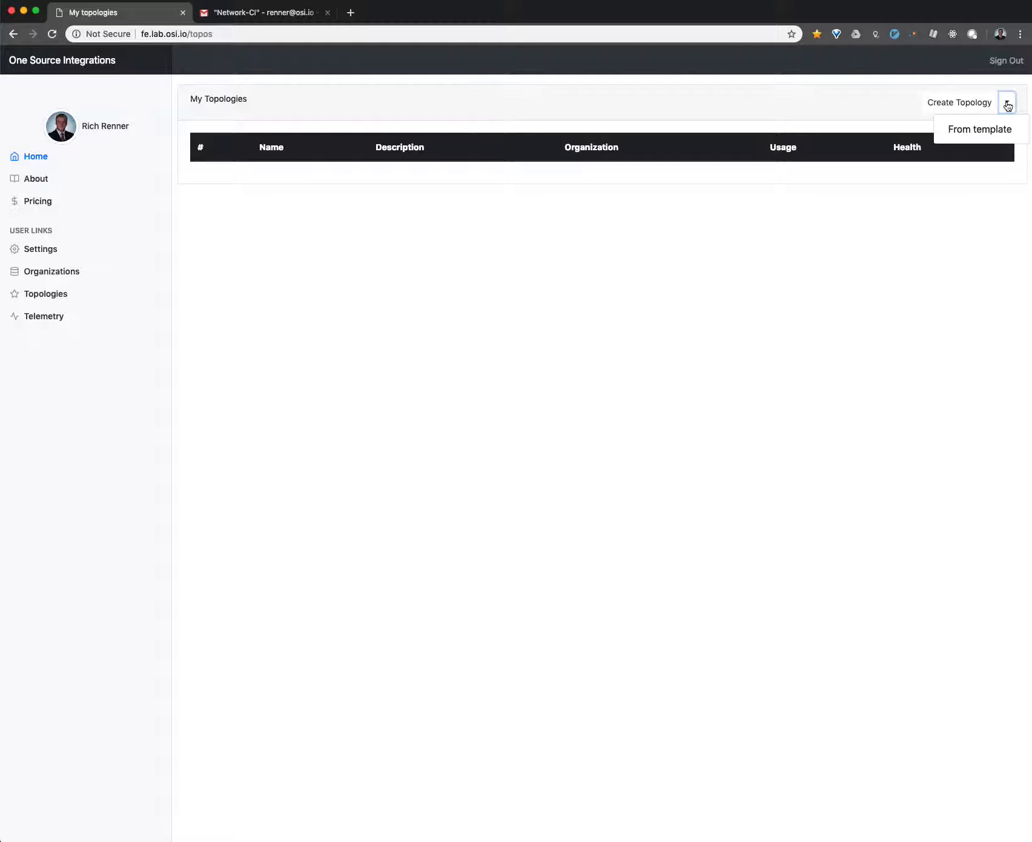
left_click(1000, 129)
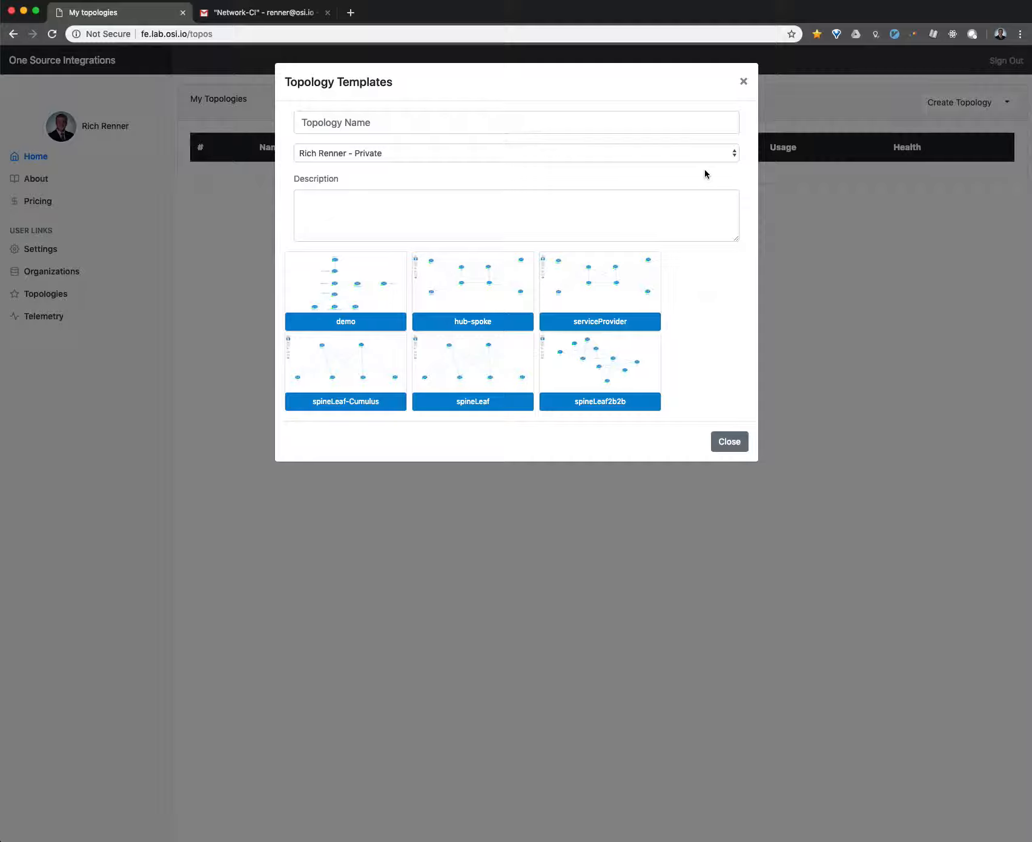
left_click(735, 153)
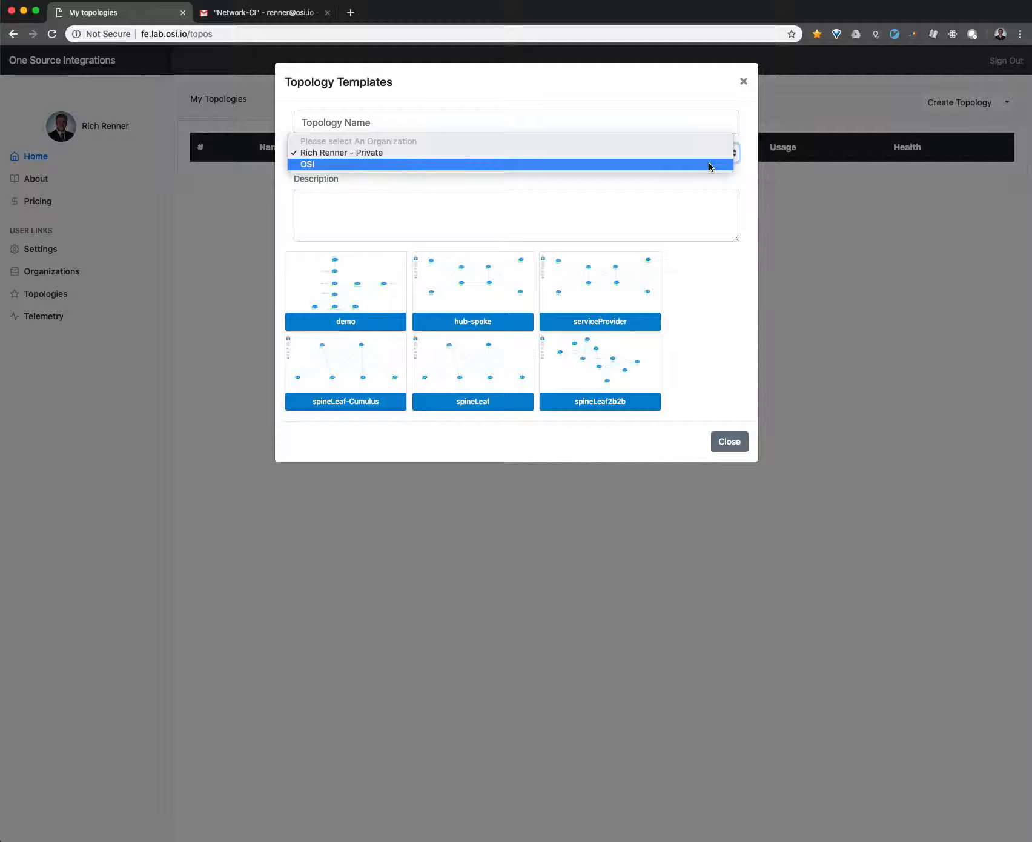
left_click(744, 83)
left_click(744, 82)
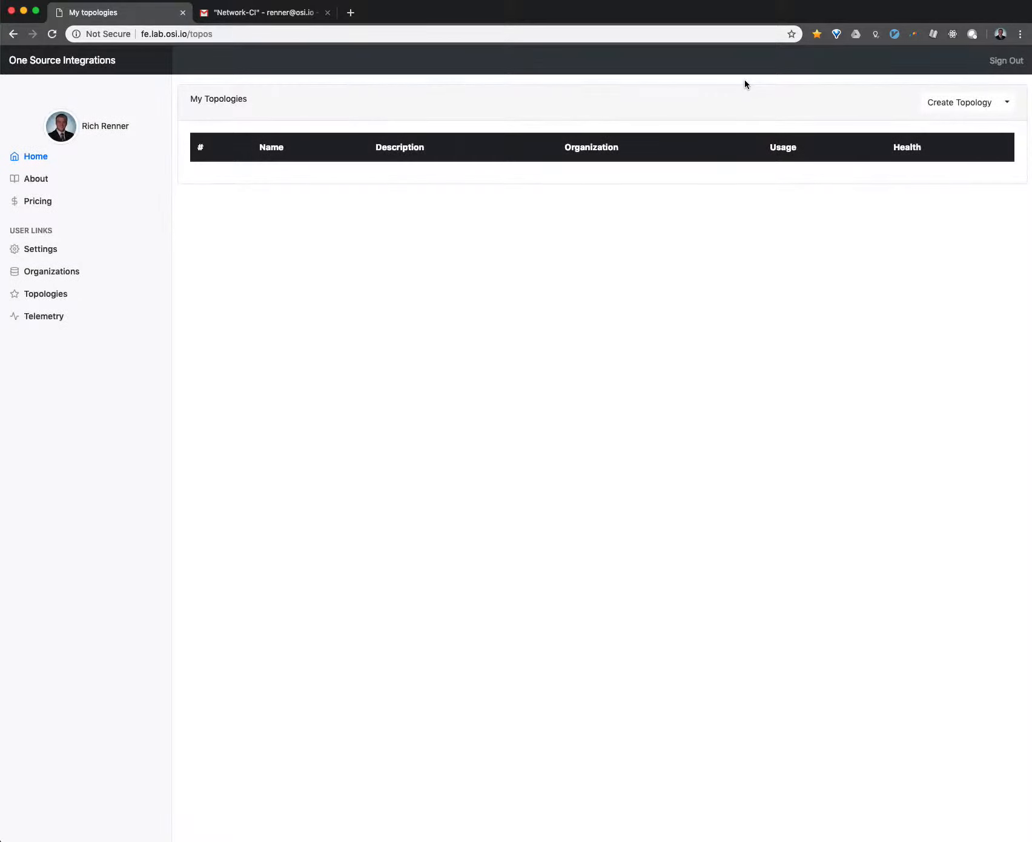
- Create a blank topology named SimpleDemo in the OSI organization with the description "Just for practice"
left_click(962, 113)
left_click(487, 123)
type("S")
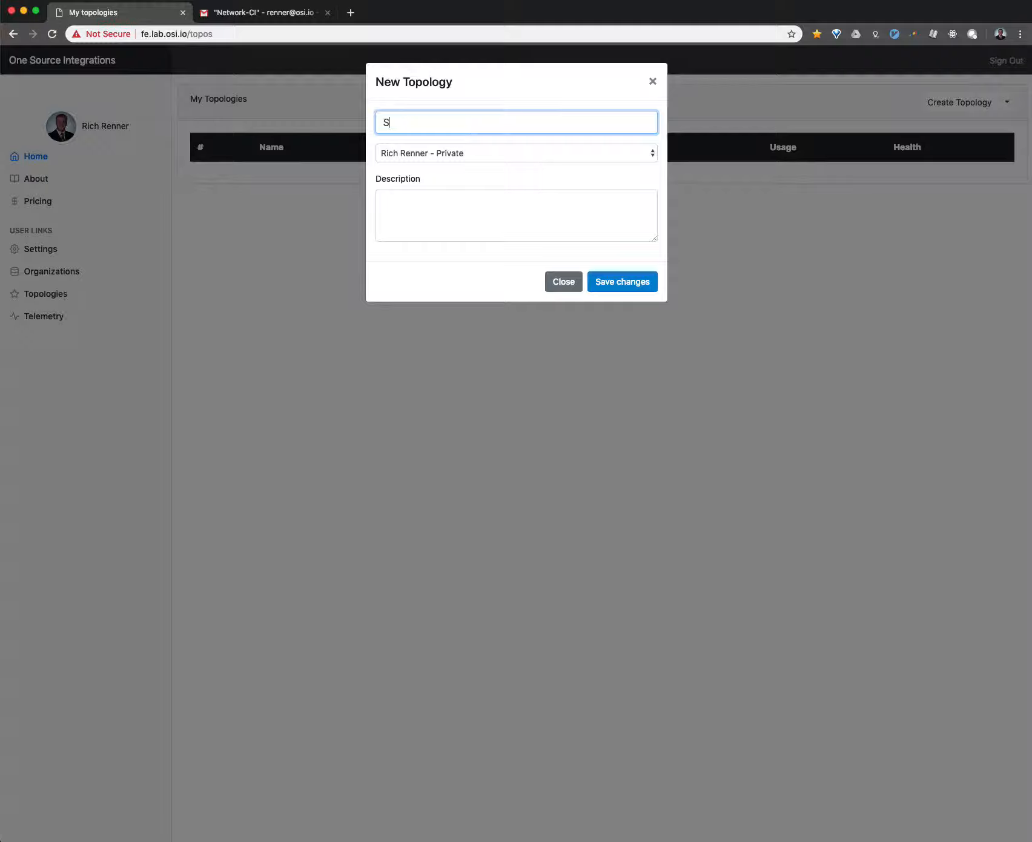
type("impleDemo")
left_click(452, 212)
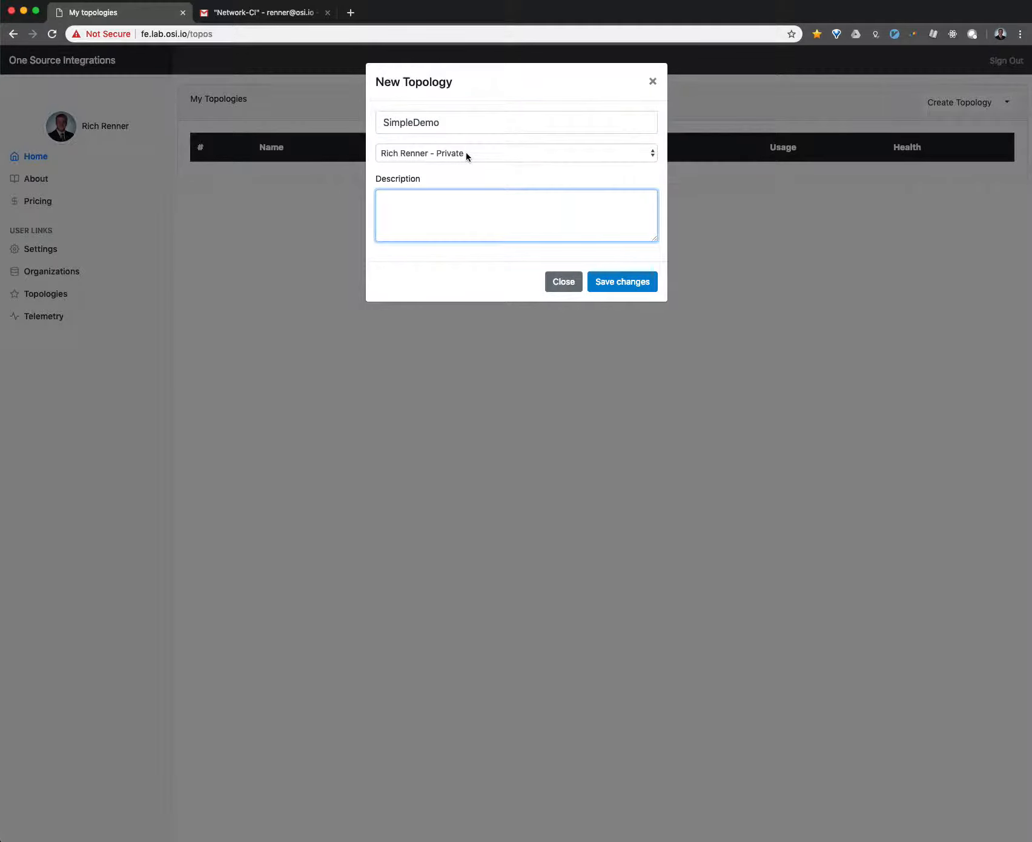
left_click(466, 151)
left_click(462, 163)
left_click(457, 199)
type("Just for practice")
left_click(630, 283)
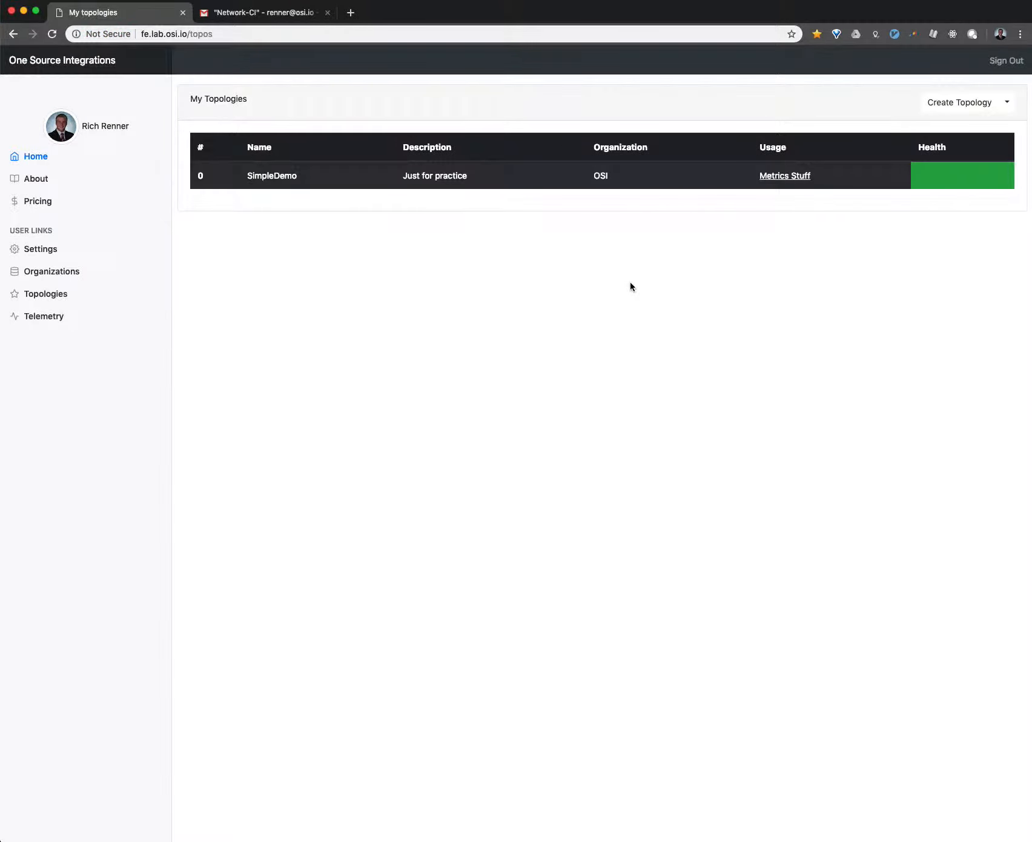
- Open the SimpleDemo topology and add a csr node named router1, placed in the upper-left area of the canvas
left_click(316, 186)
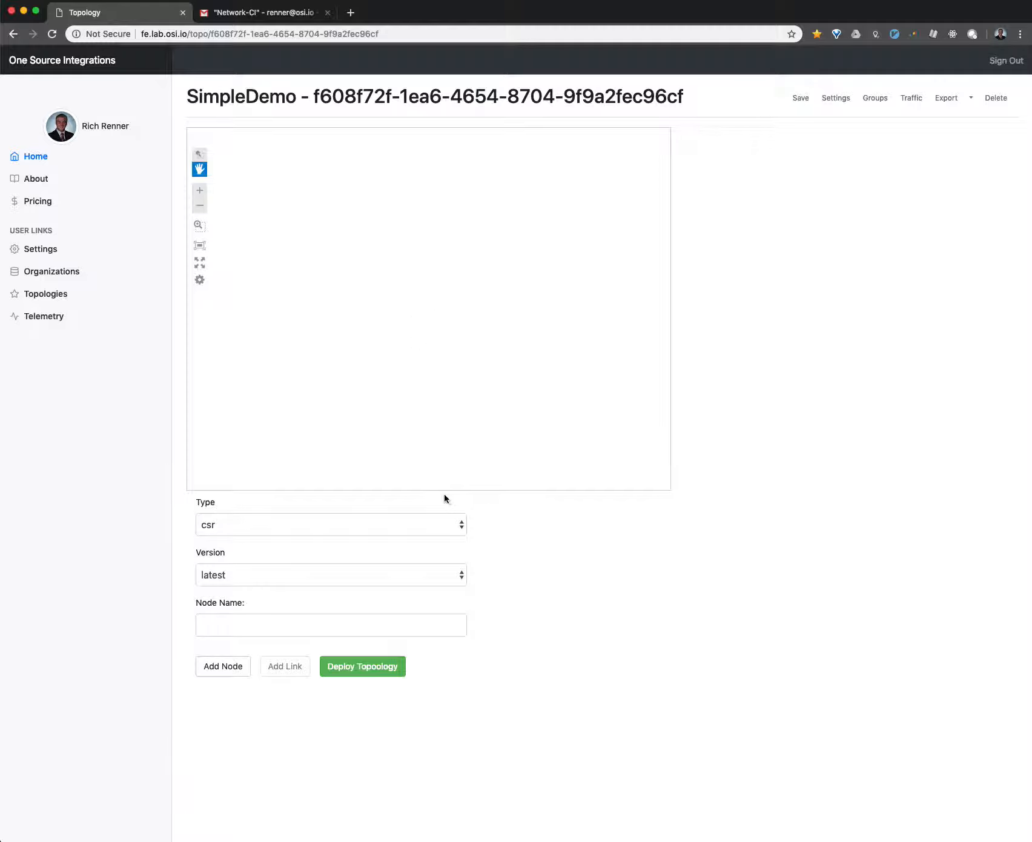
left_click(270, 623)
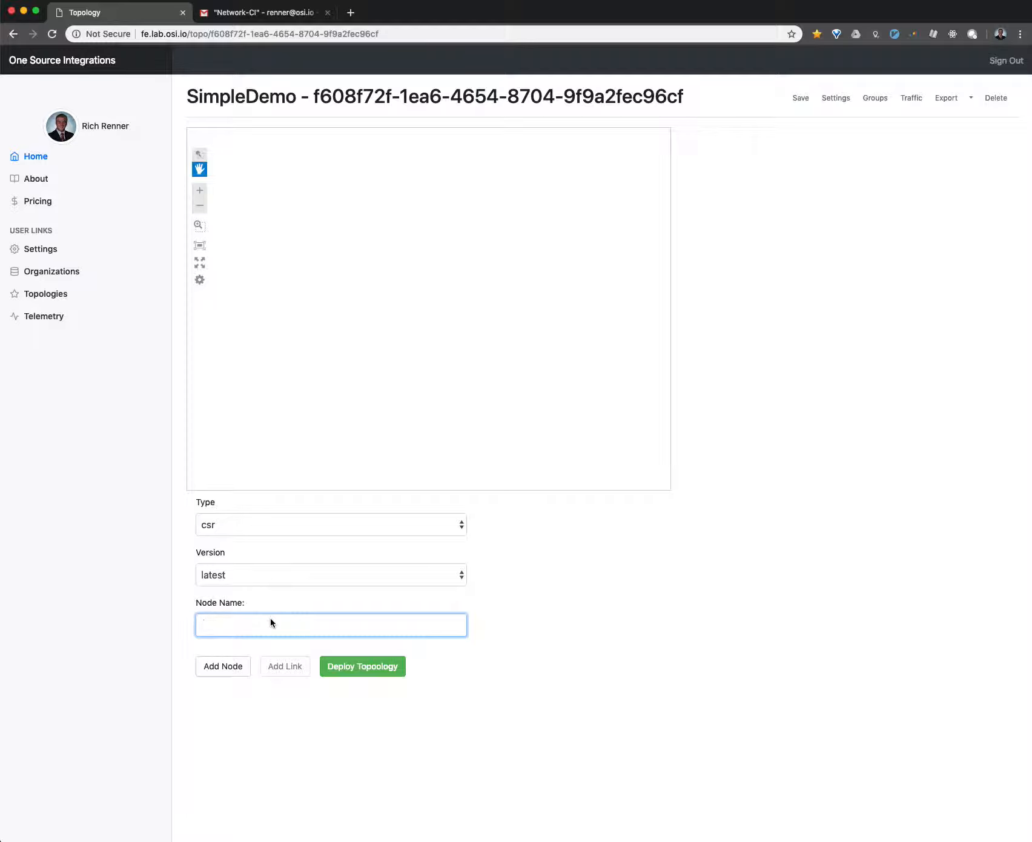
type("router1")
left_click(225, 668)
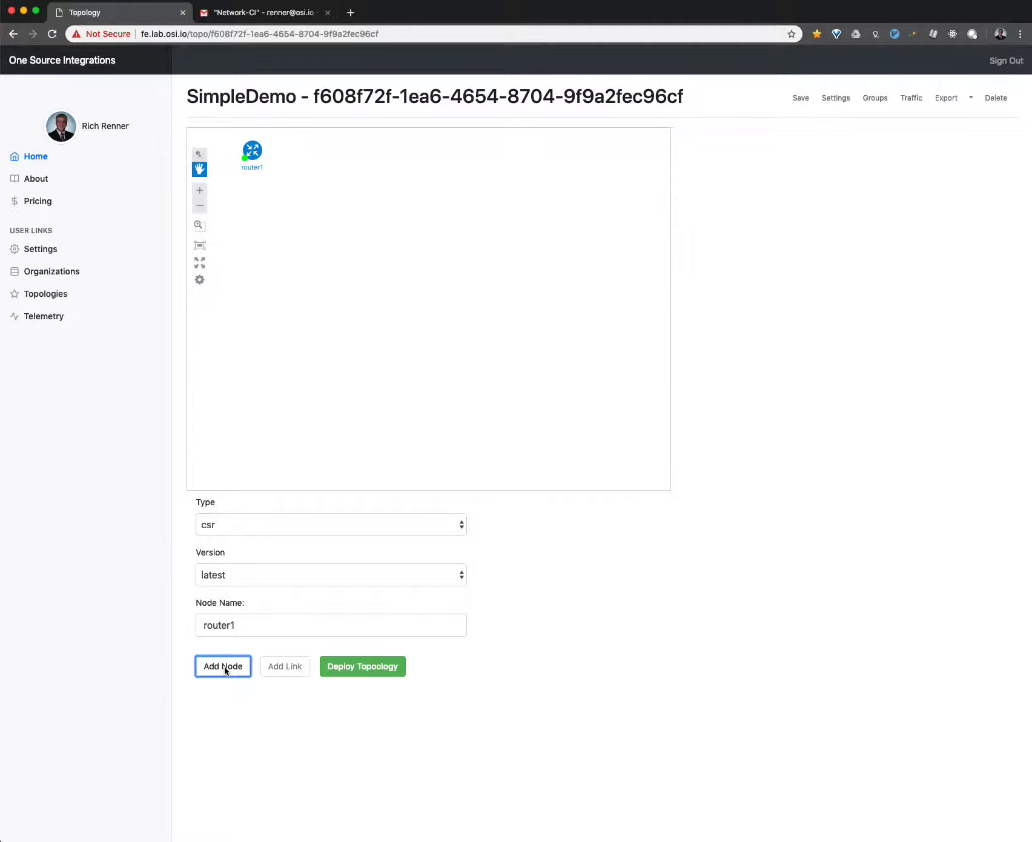
left_click_drag(256, 158, 296, 191)
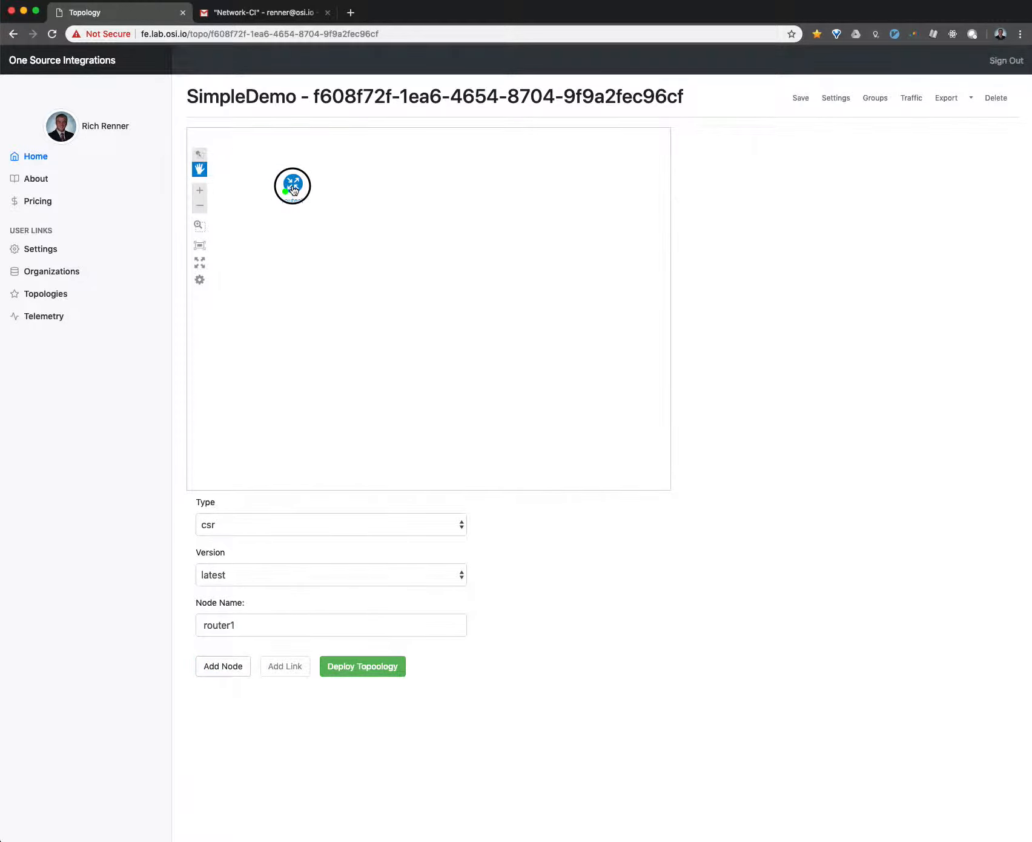
- Add a cumulus node named switch1 with version latest and place it directly below router1
left_click(239, 528)
left_click(239, 535)
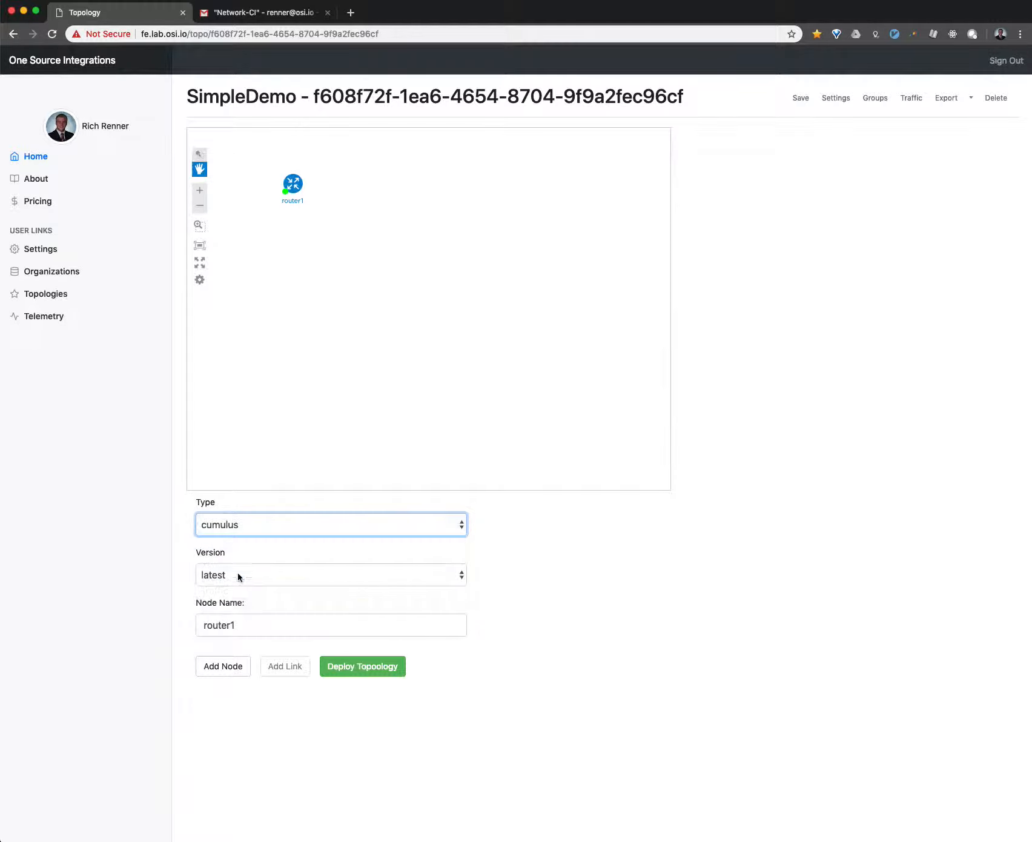
double_click(218, 624)
type("swit")
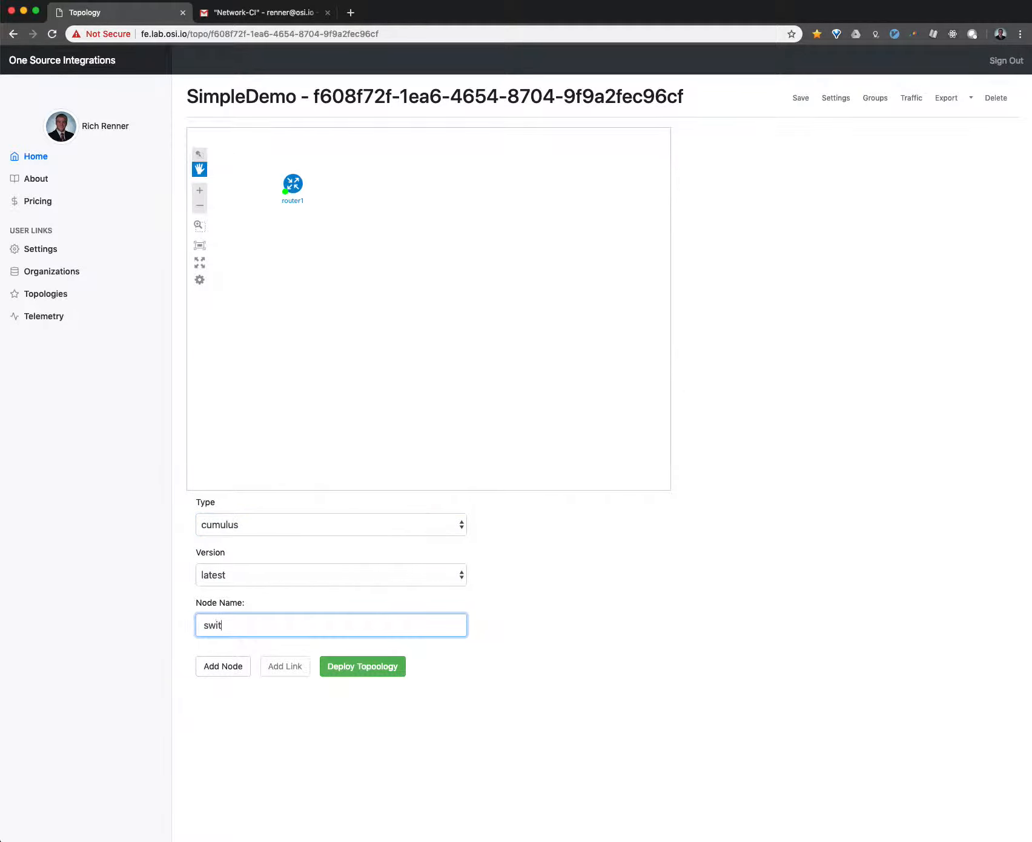
type("ch1")
left_click(213, 671)
left_click_drag(317, 148, 303, 264)
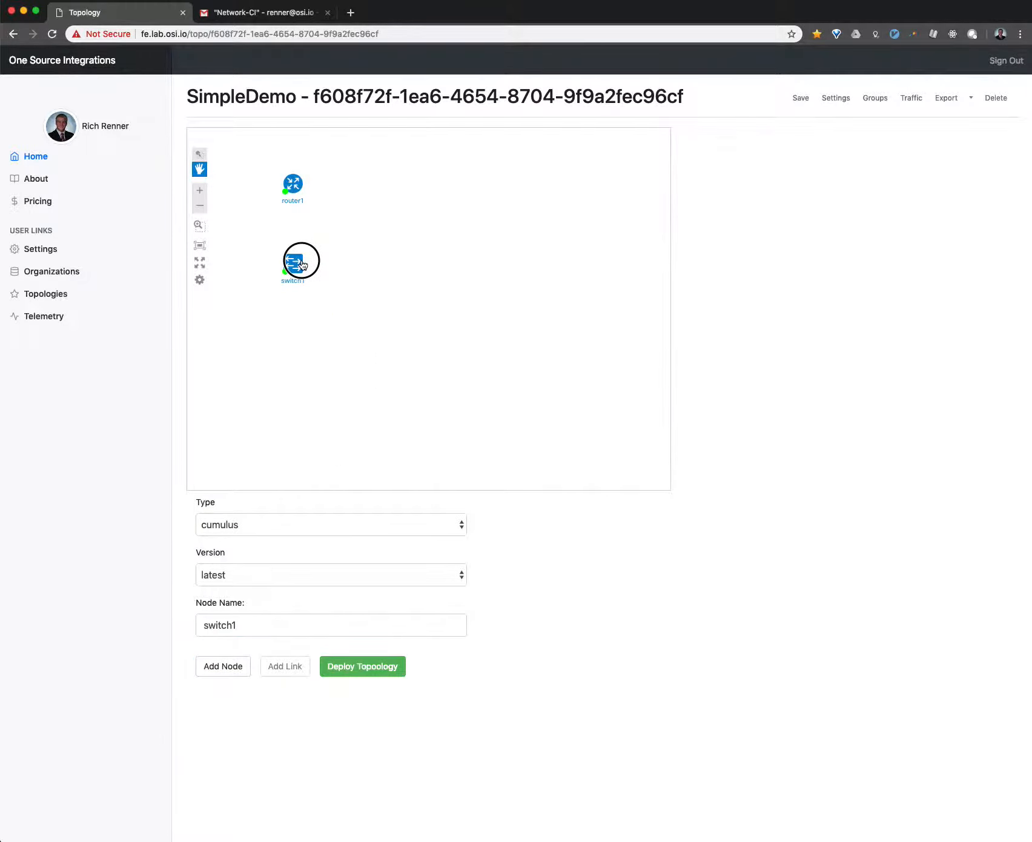
- Add an f5 node named loadbalancer1 with version latest and place it directly below switch1
left_click(241, 525)
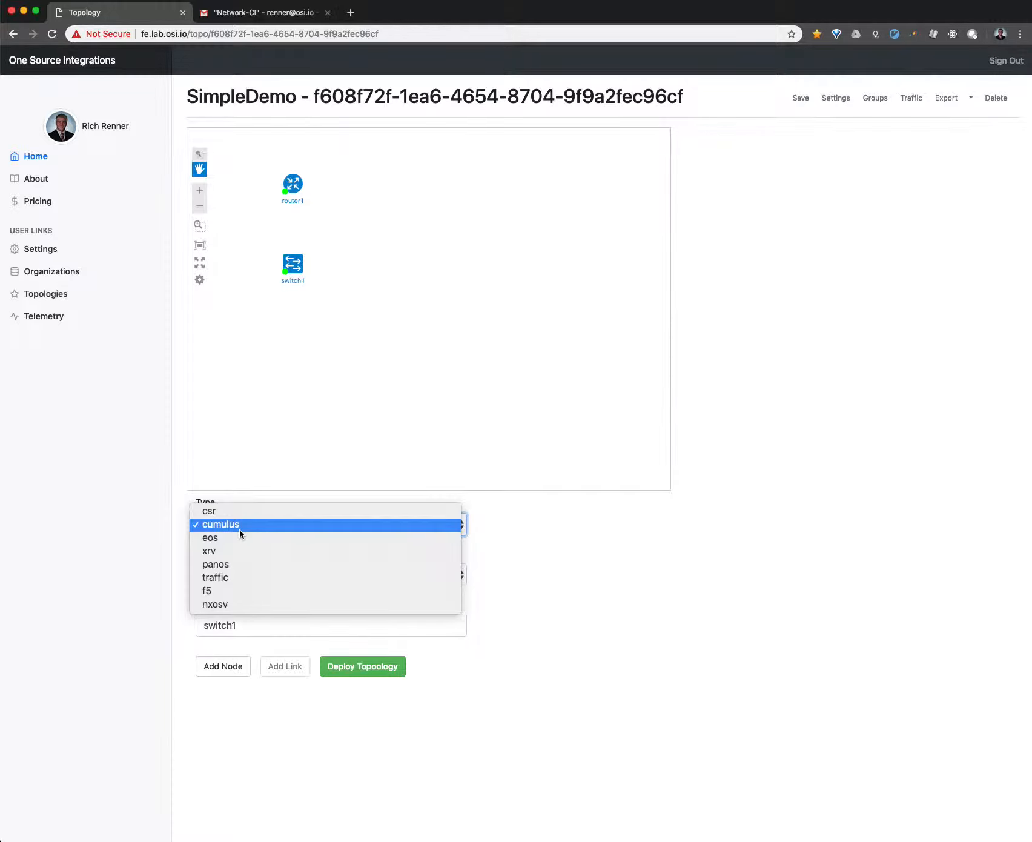
left_click(235, 591)
double_click(226, 623)
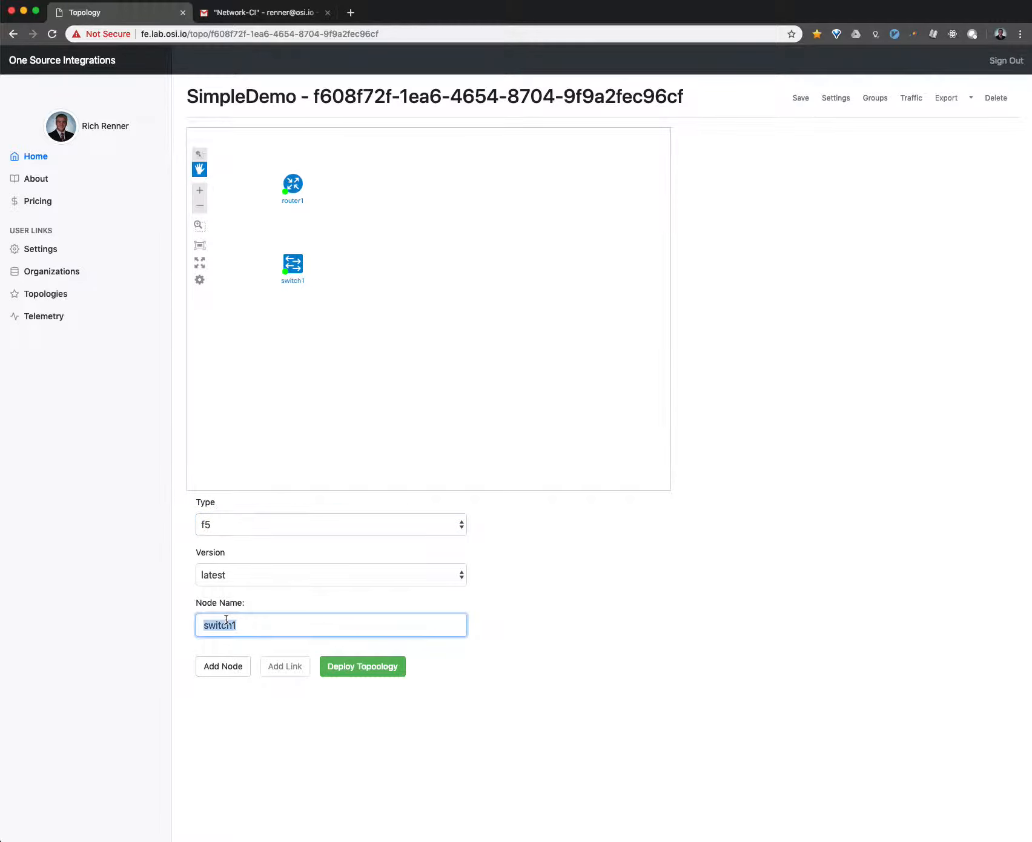
type("f")
key("BackSpace")
type("loadbalancer1")
left_click(217, 672)
left_click_drag(253, 297, 292, 318)
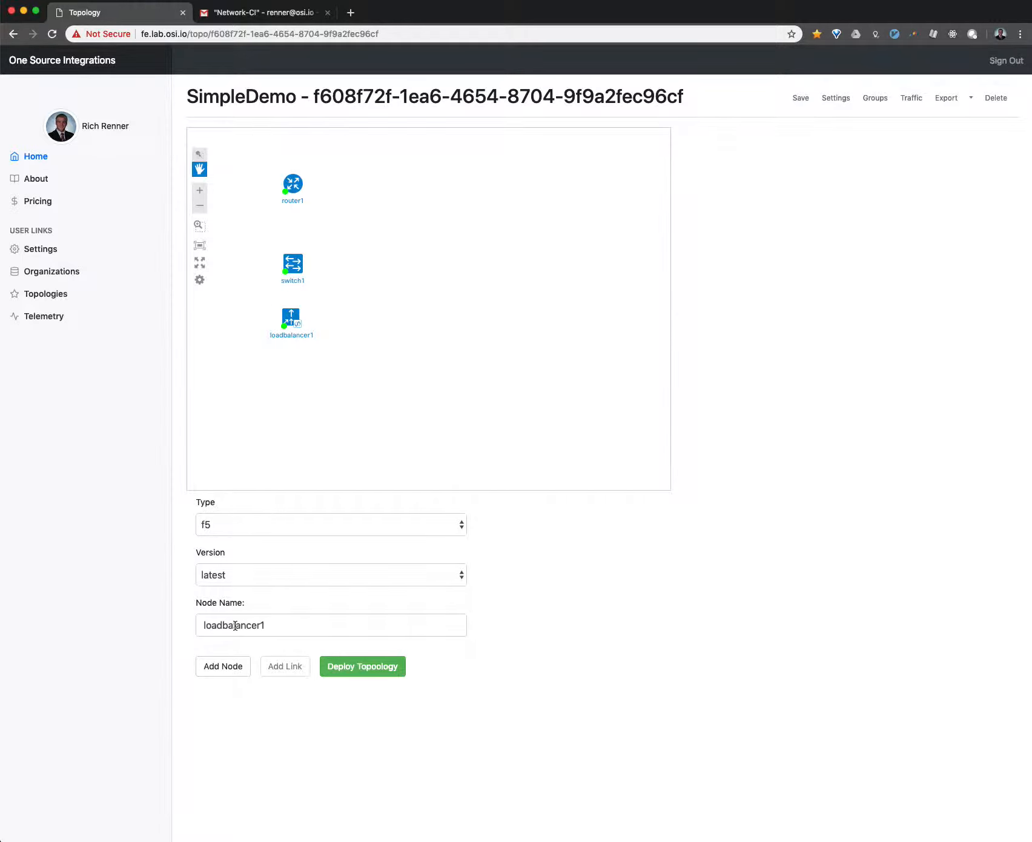
- Add an nxosv node named switch2 with version latest and place it level with switch1, to its right
left_click(238, 534)
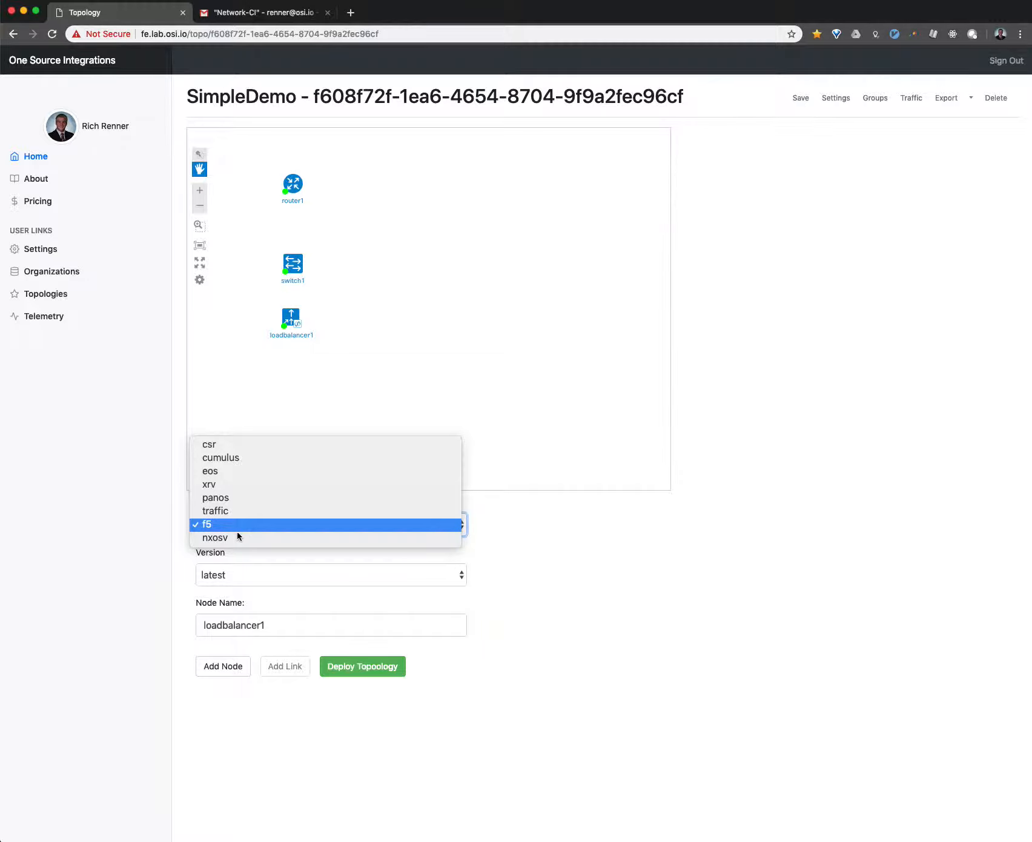
left_click(236, 537)
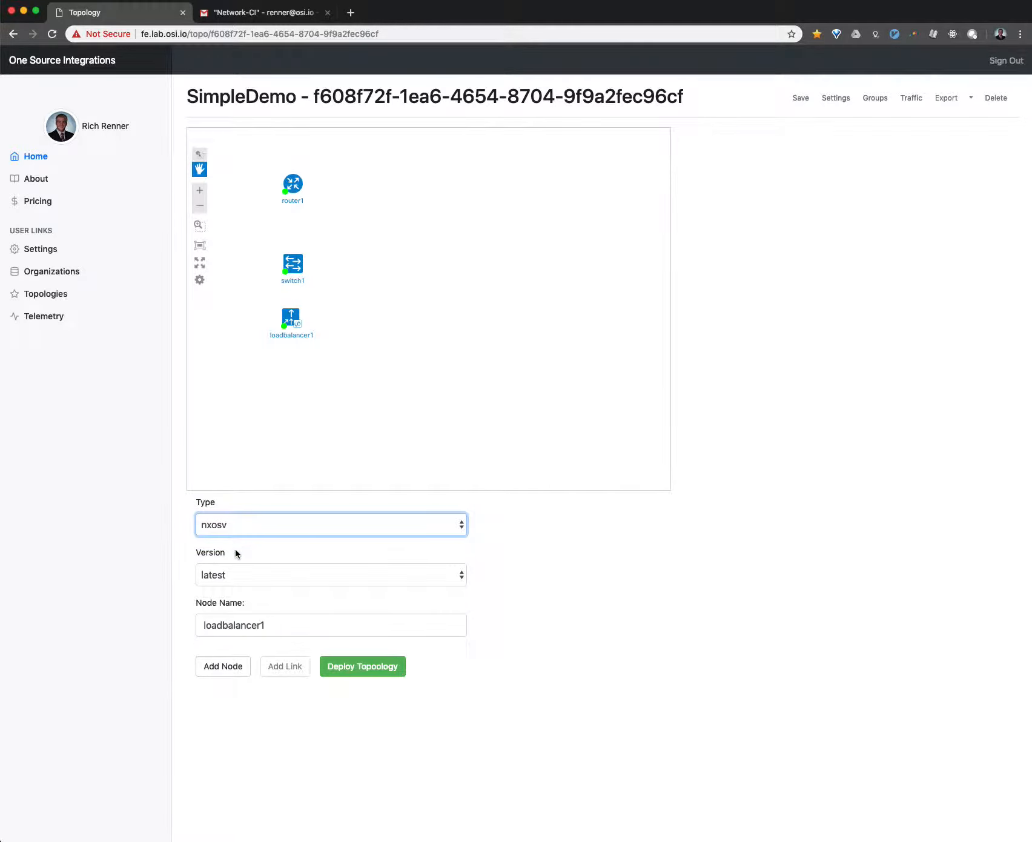
double_click(219, 624)
type("switch2")
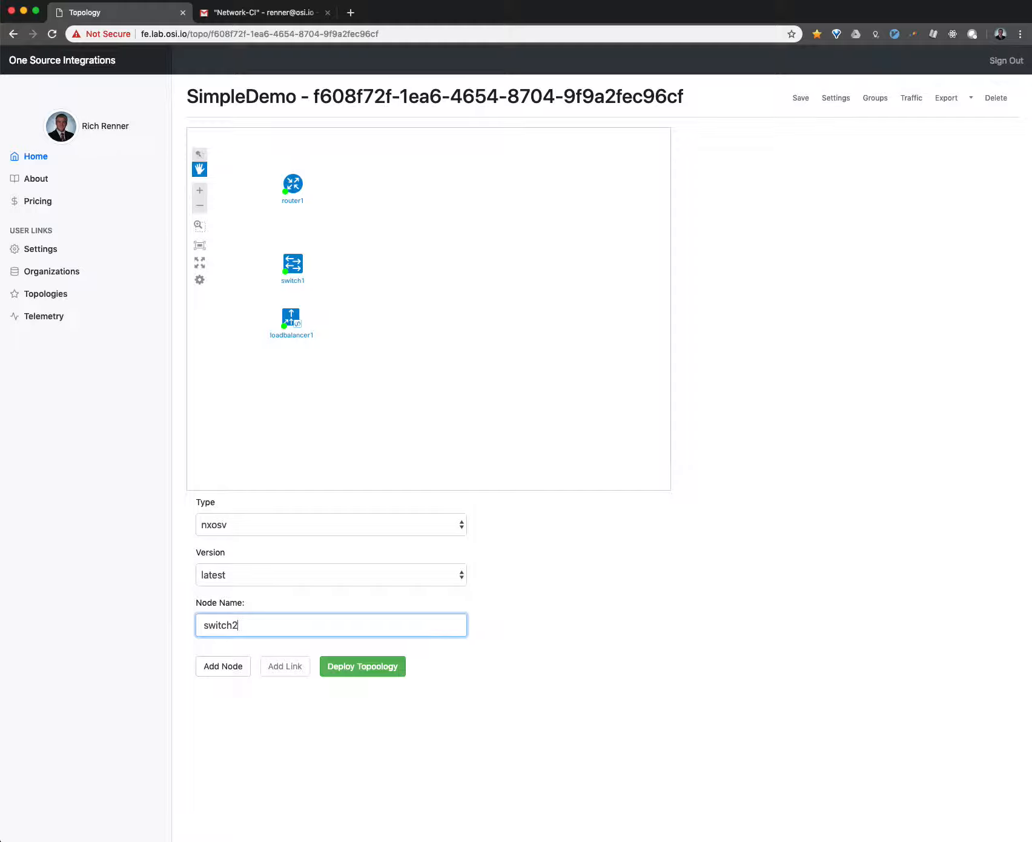
left_click(218, 669)
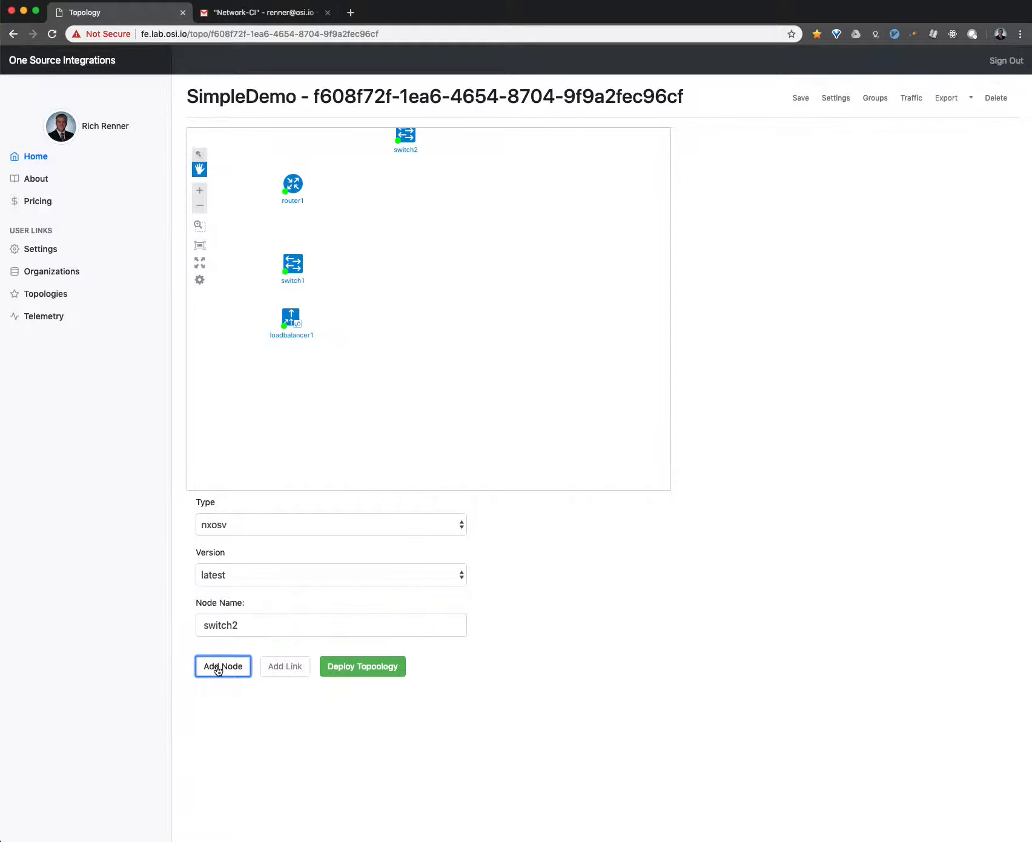
left_click_drag(409, 140, 375, 271)
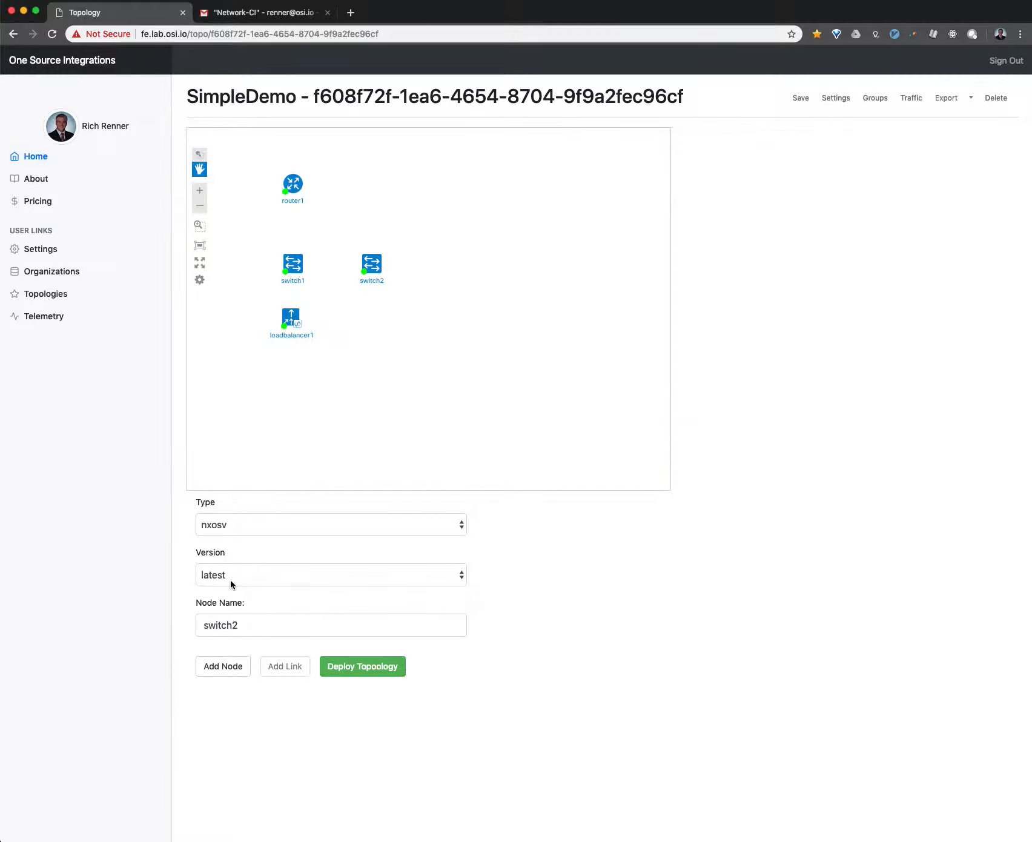
- Add a panos node named firewall1 with version latest and place it above and between switch1 and switch2
left_click(258, 531)
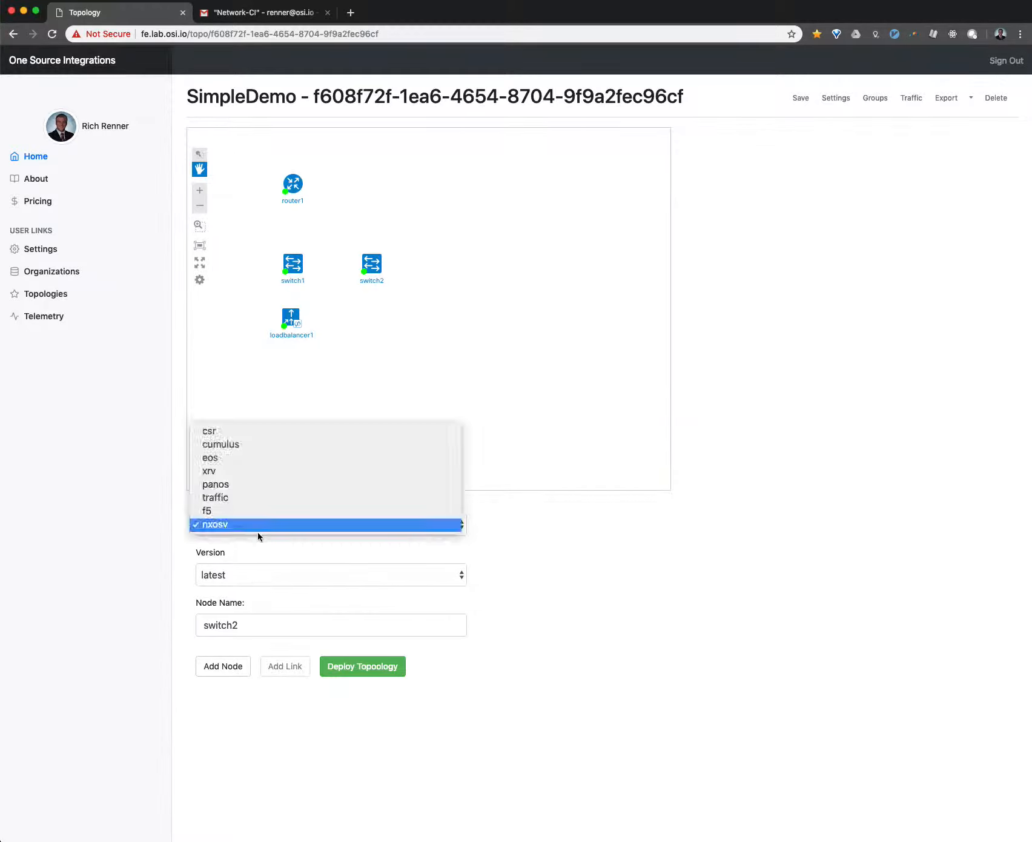
left_click(260, 487)
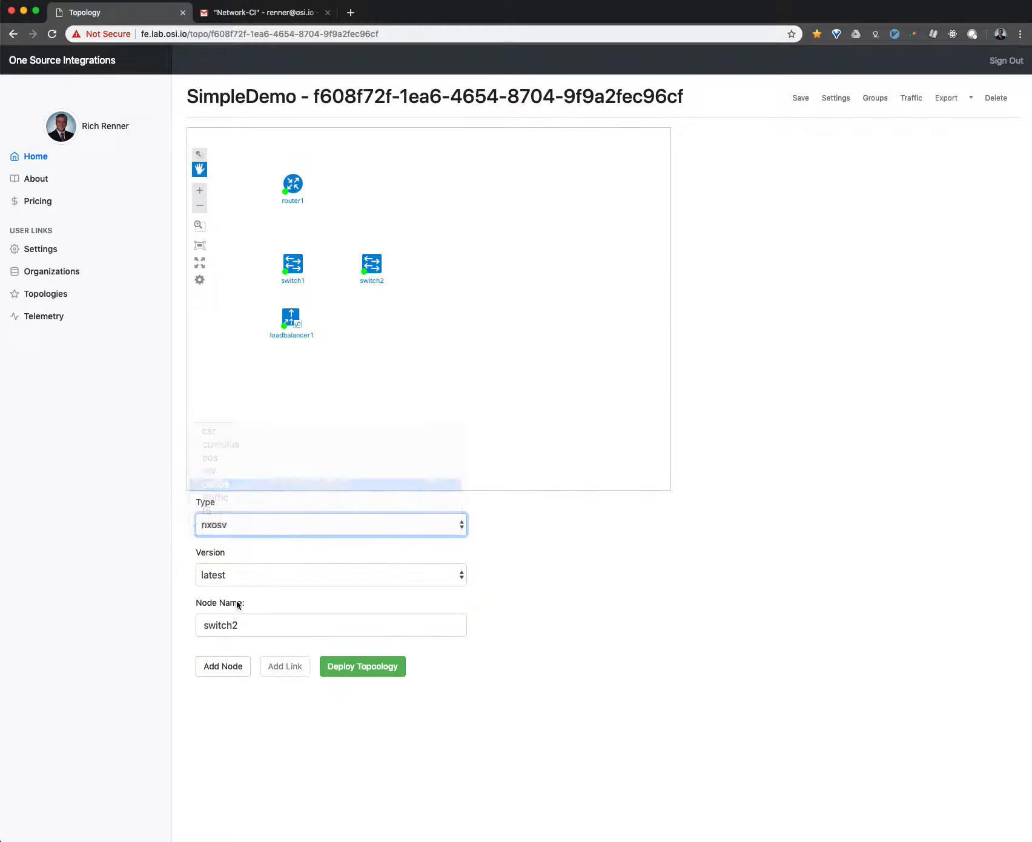
double_click(214, 625)
type("firewall1")
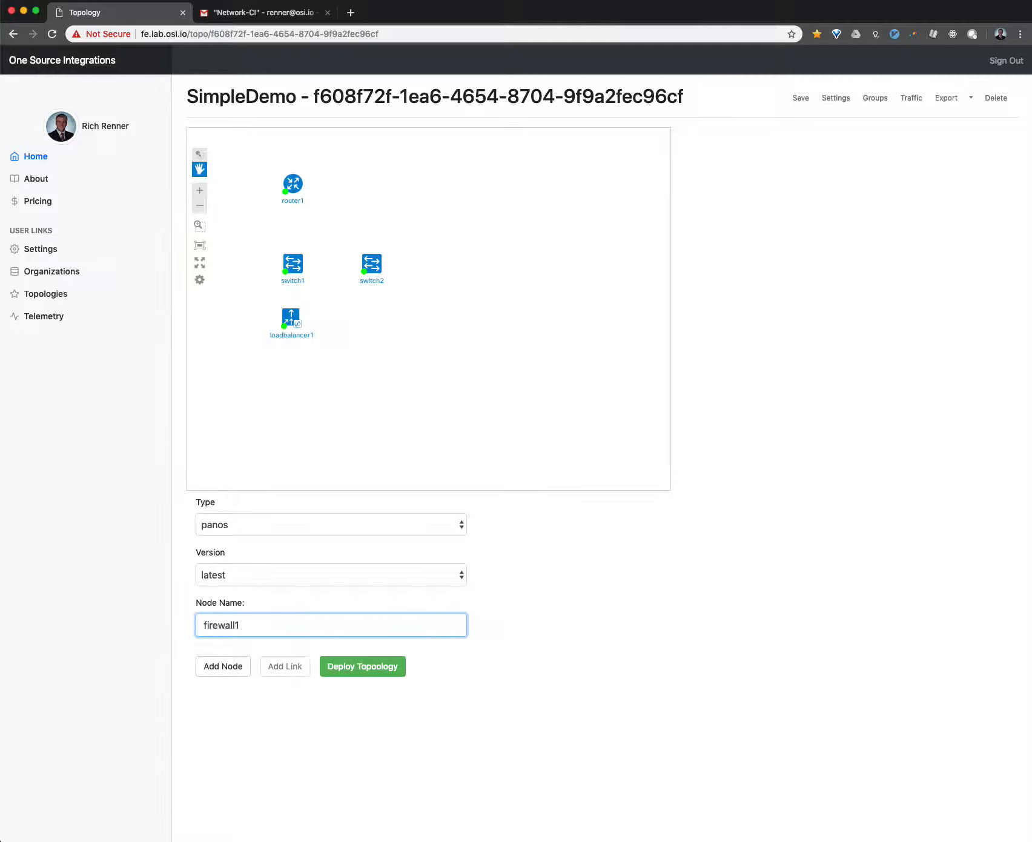
left_click(208, 667)
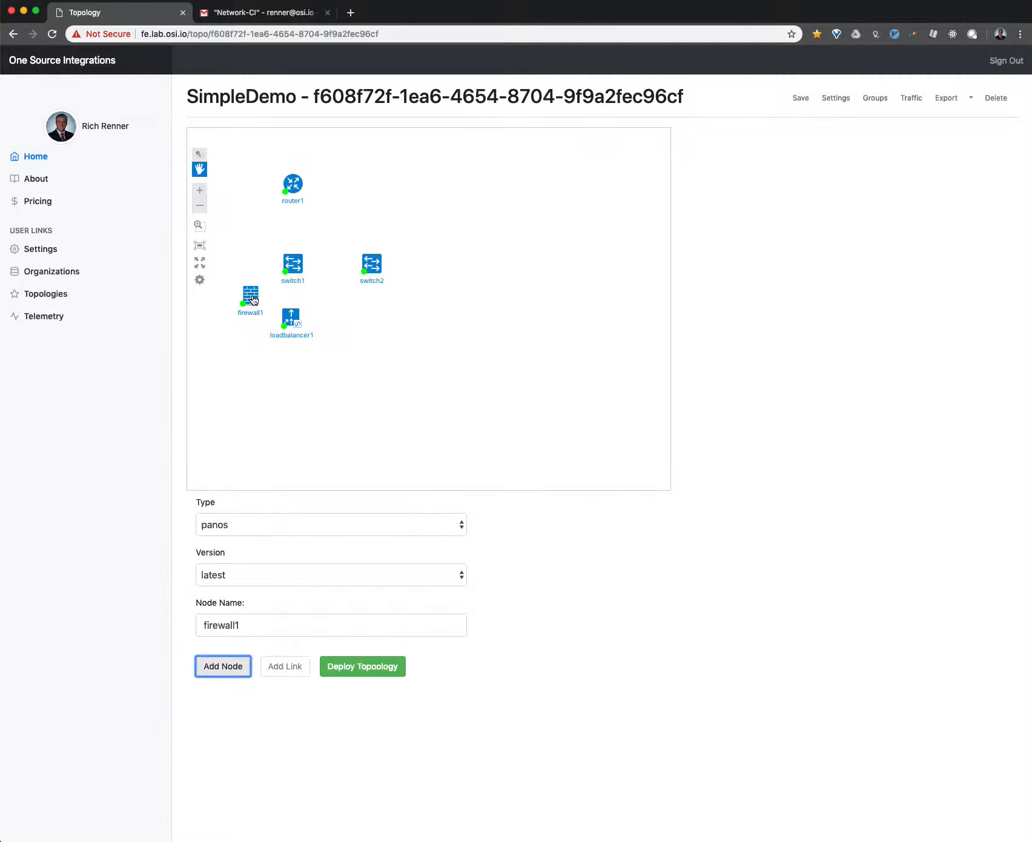
left_click_drag(250, 296, 343, 219)
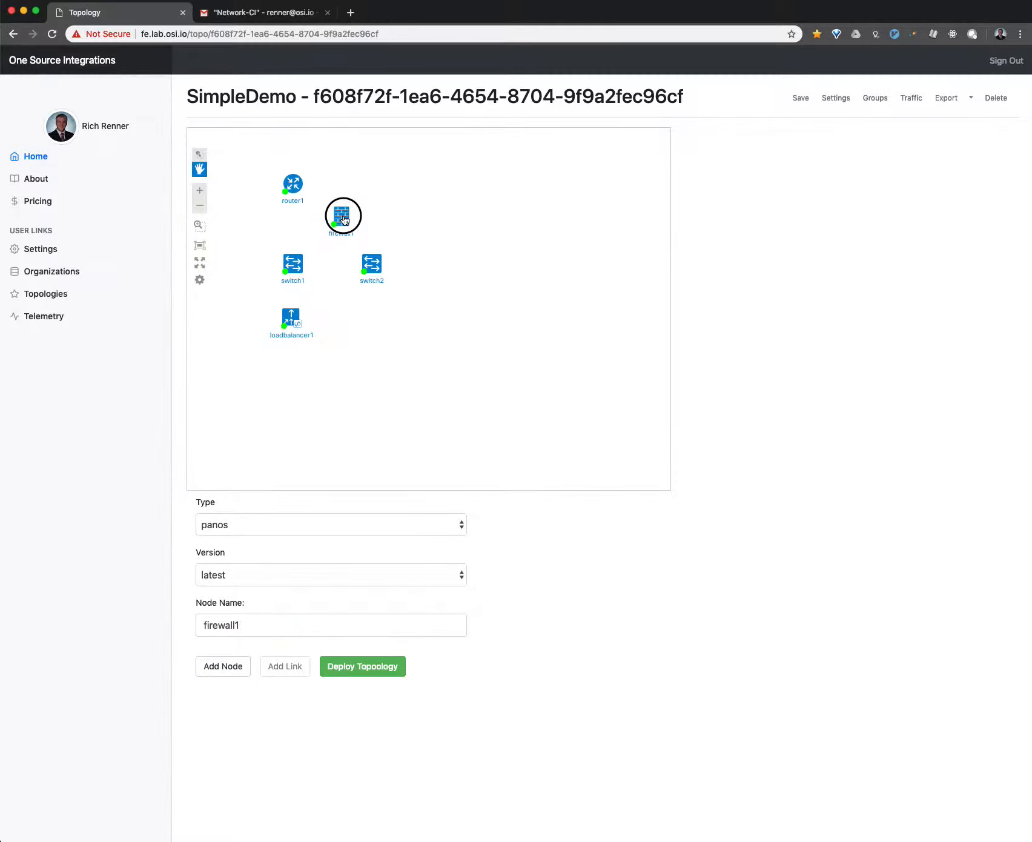
- Add a traffic node named server1 with version latest and place it directly below loadbalancer1
left_click(275, 524)
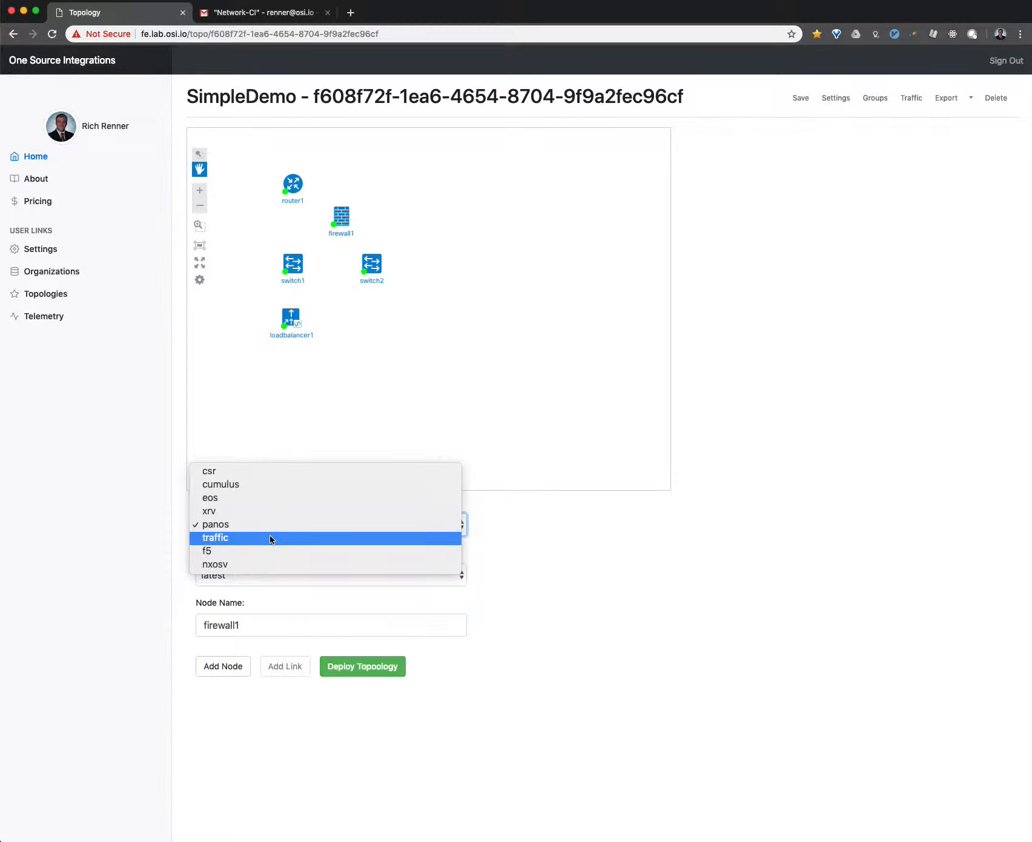
left_click(270, 538)
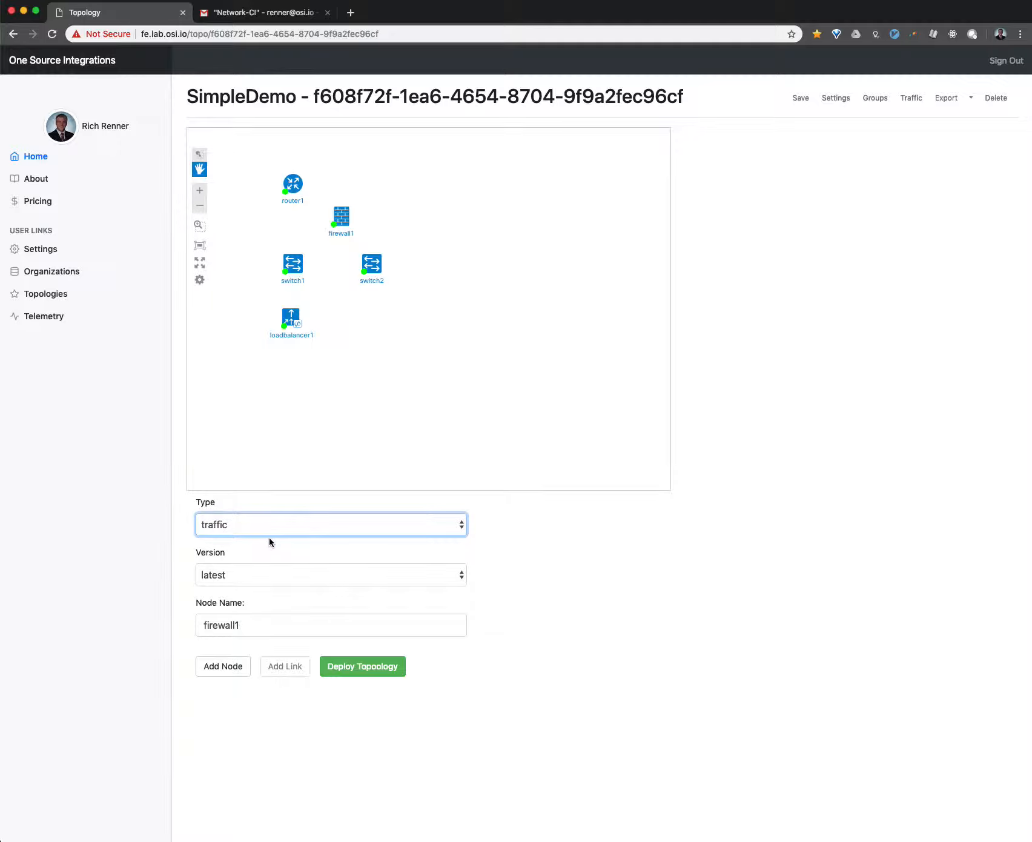
double_click(221, 626)
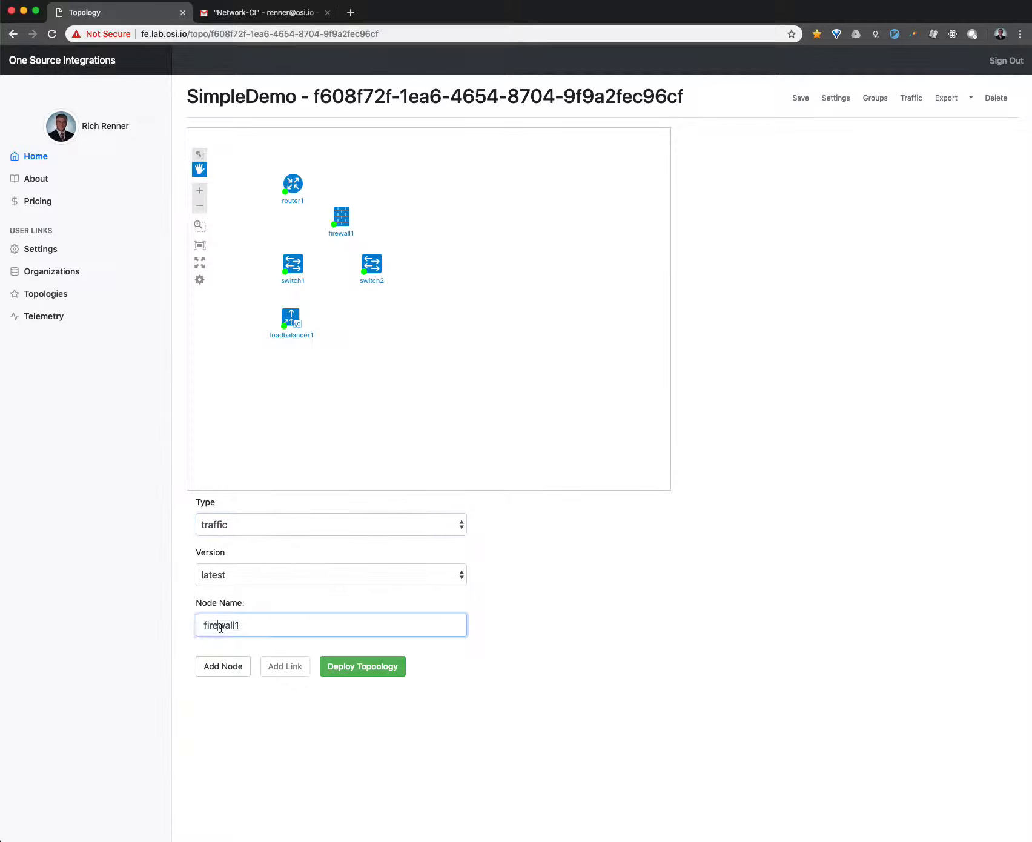
type("server1")
left_click(214, 670)
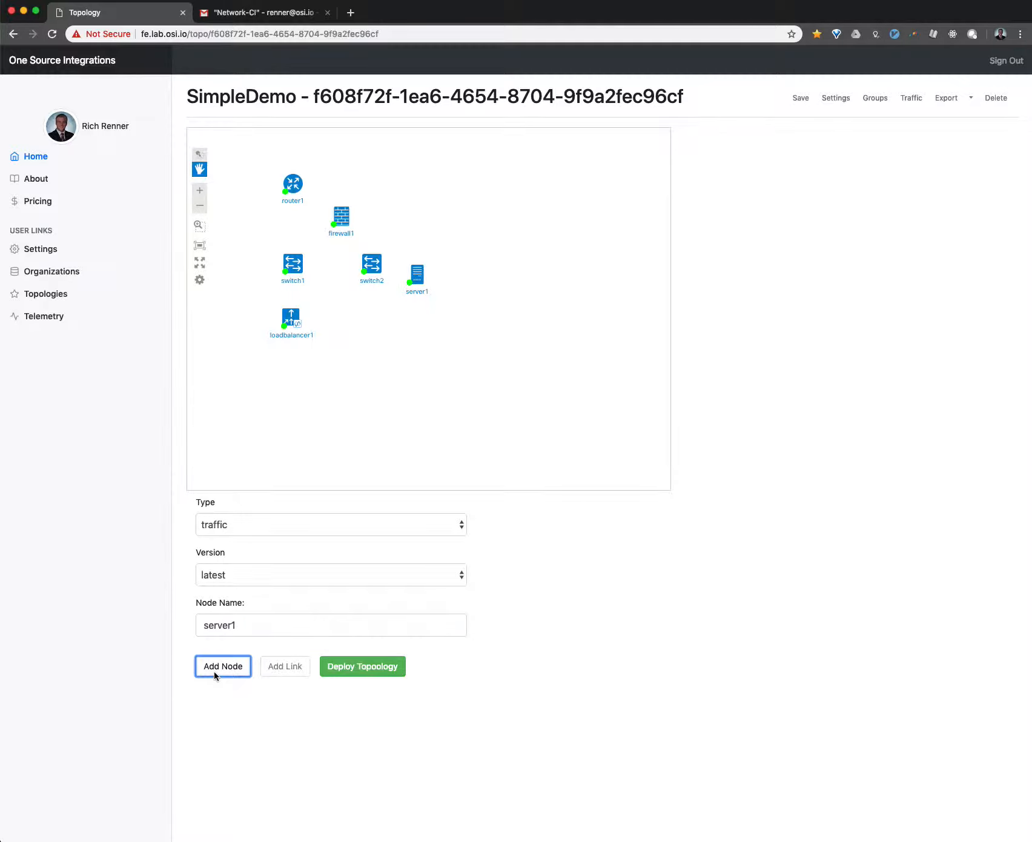
left_click_drag(416, 282, 286, 380)
- Add a traffic node named client1 with version latest and place it directly below switch2
double_click(206, 622)
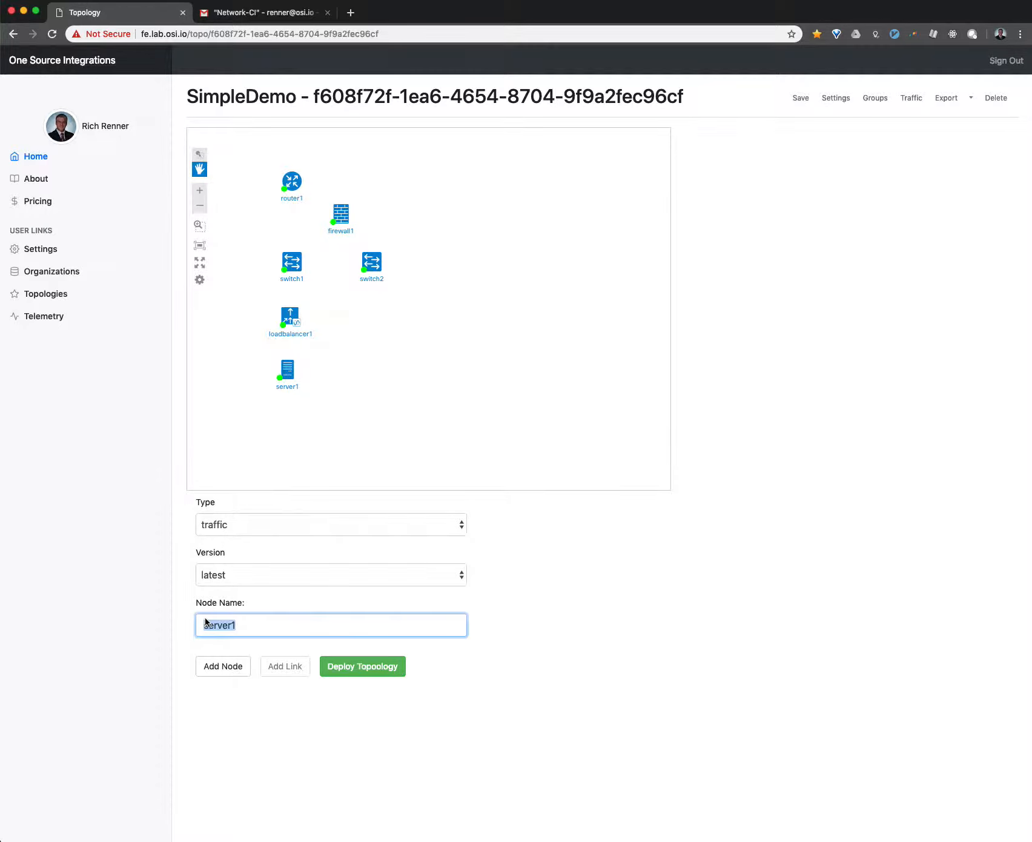
type("client2")
key("BackSpace")
type("1")
left_click(223, 667)
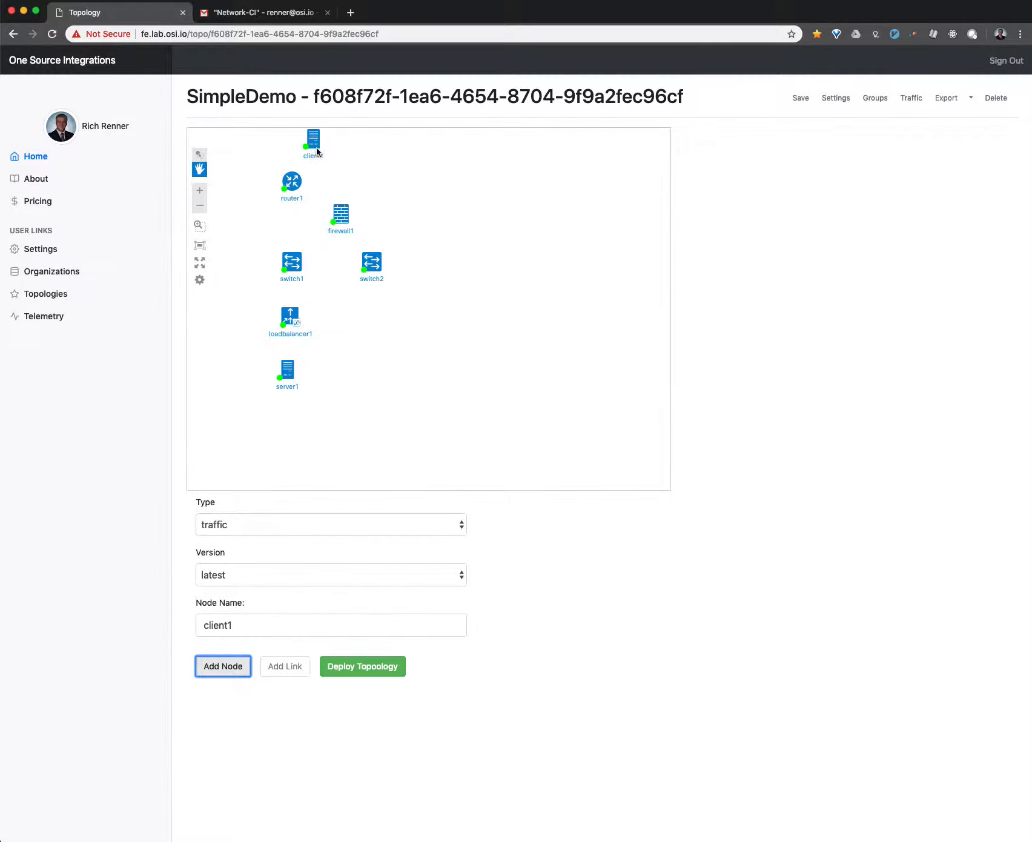
left_click_drag(315, 151, 378, 321)
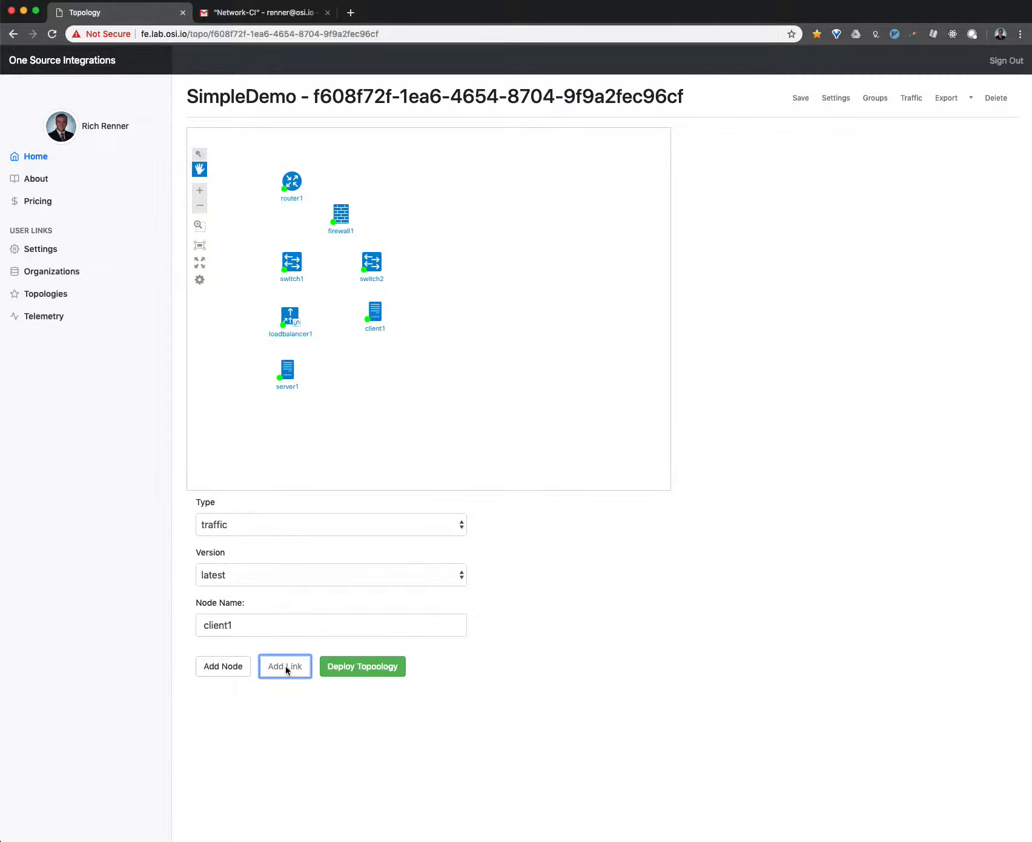
- Add a link between router1 and switch1
left_click(293, 185)
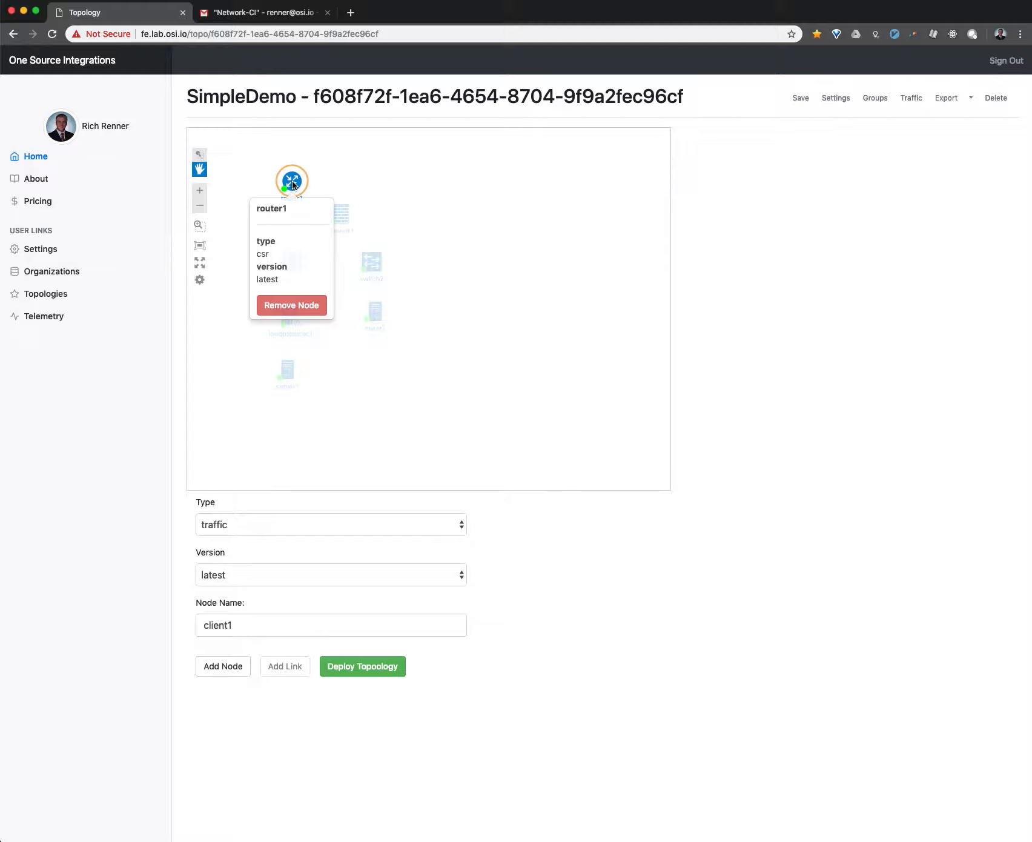
left_click(389, 169)
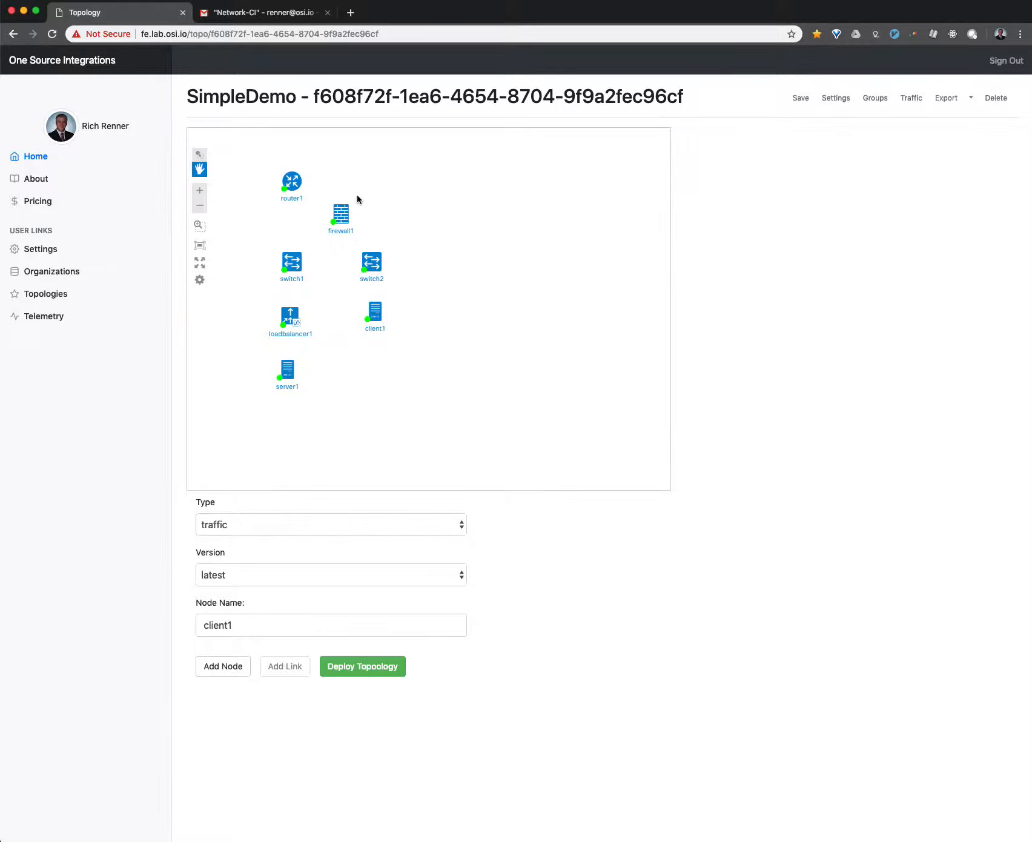
left_click(292, 266)
left_click(286, 667)
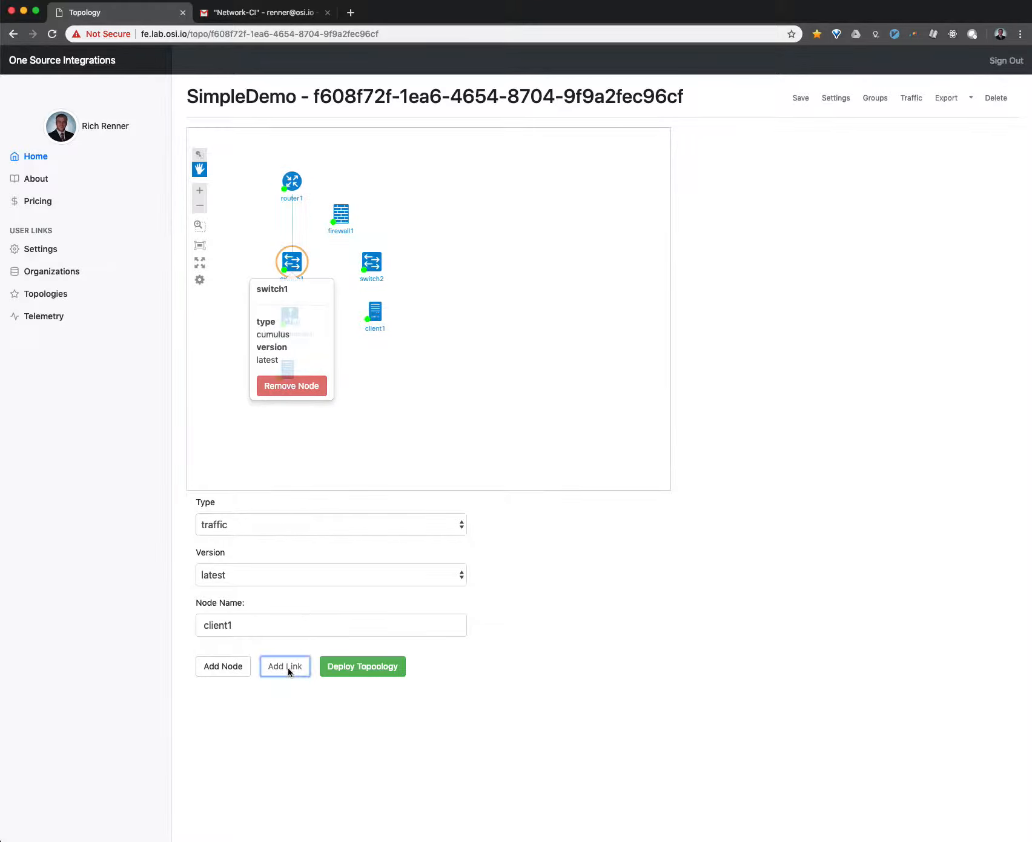
left_click(413, 458)
- Link switch1 to loadbalancer1, and loadbalancer1 to server1
left_click(296, 260)
left_click(392, 368)
left_click(290, 316)
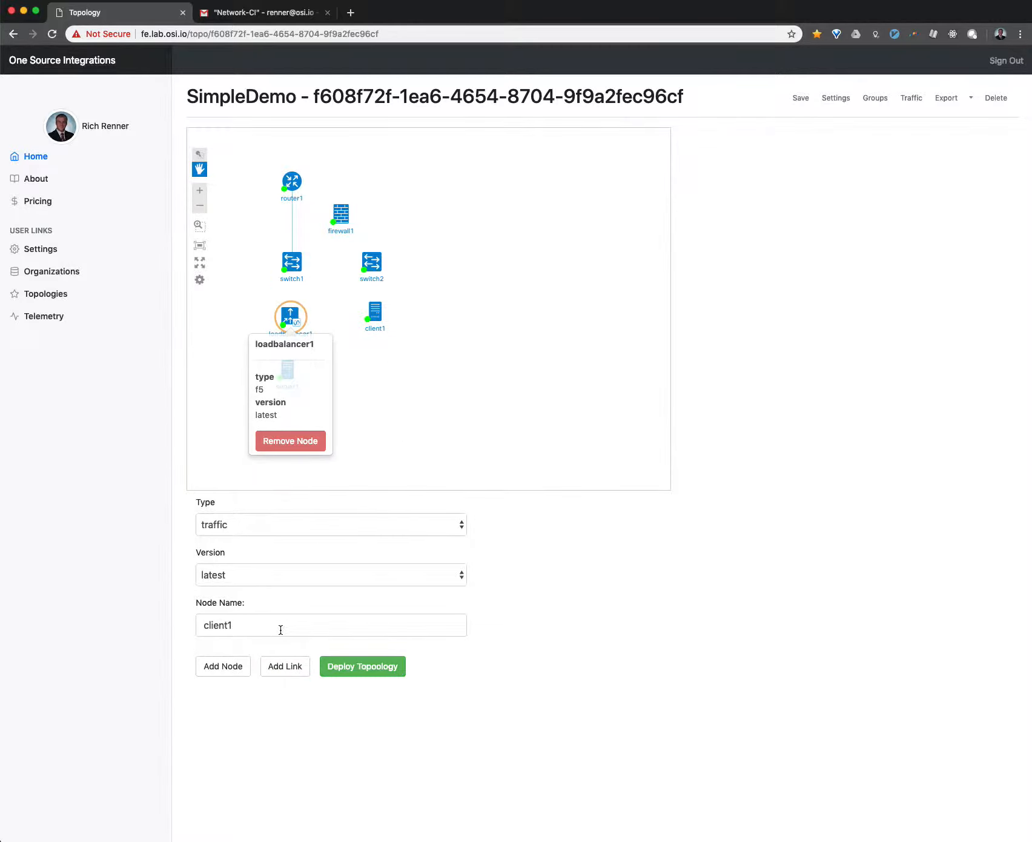
left_click(283, 668)
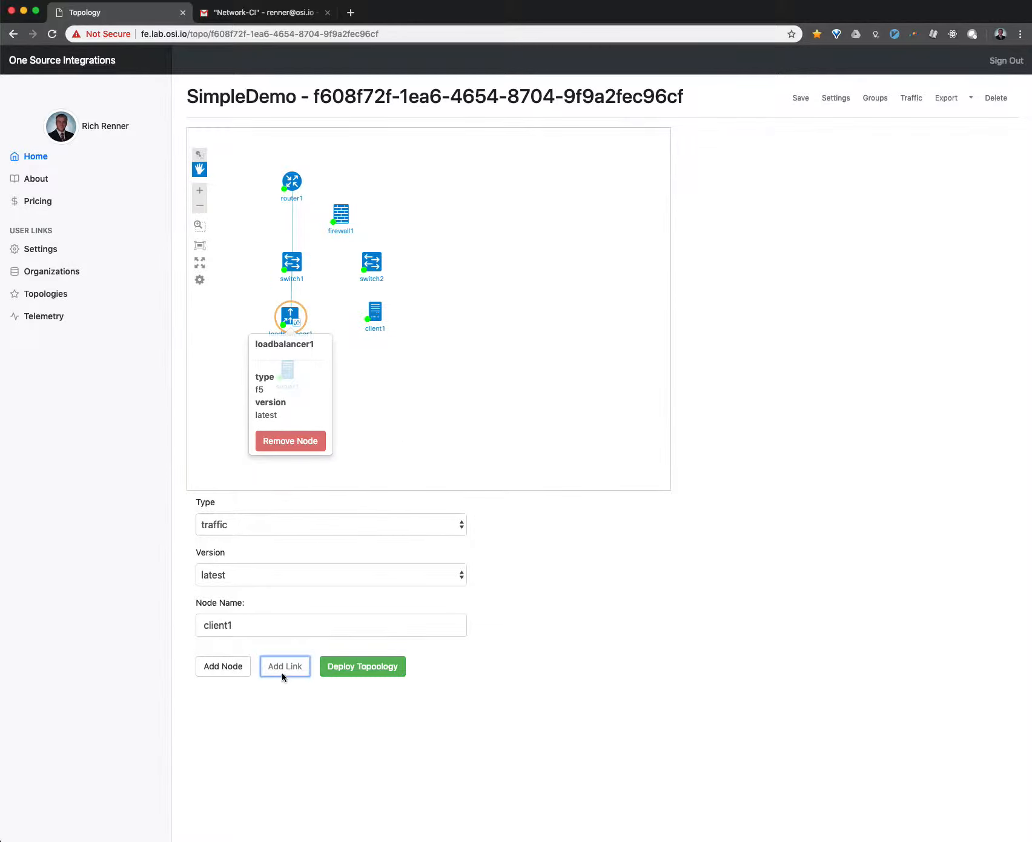
left_click(293, 321)
left_click(398, 404)
left_click(287, 369)
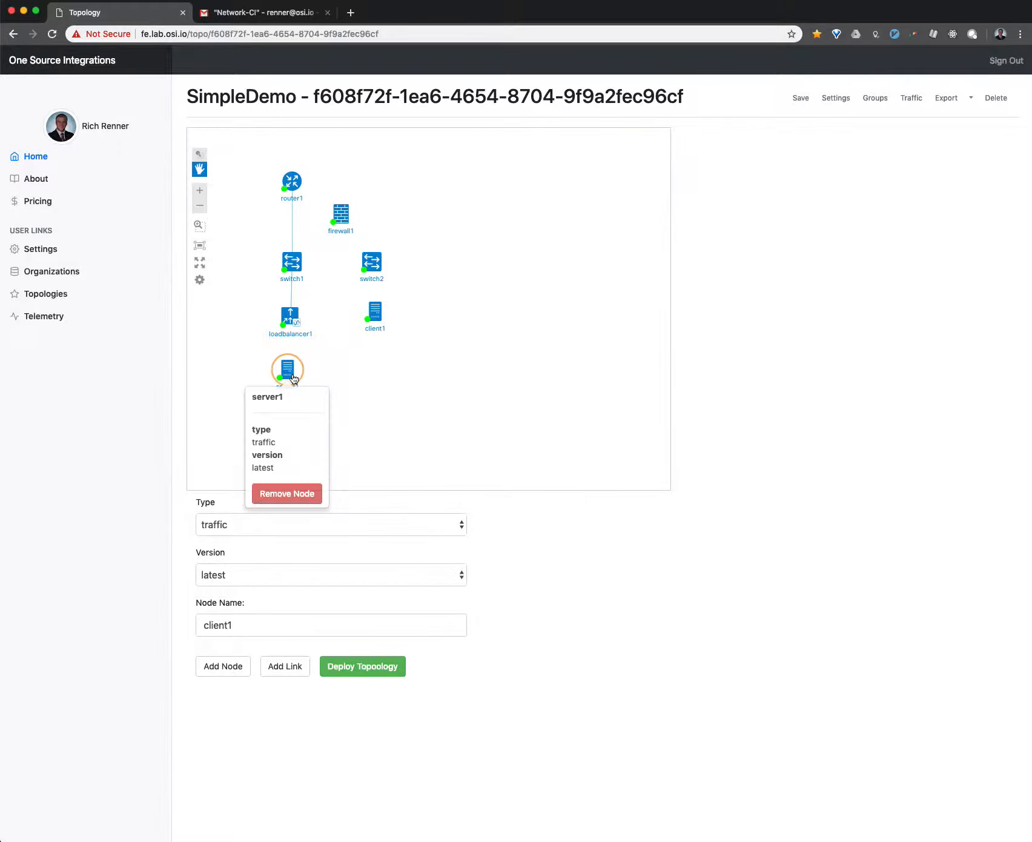
left_click(282, 665)
left_click(460, 355)
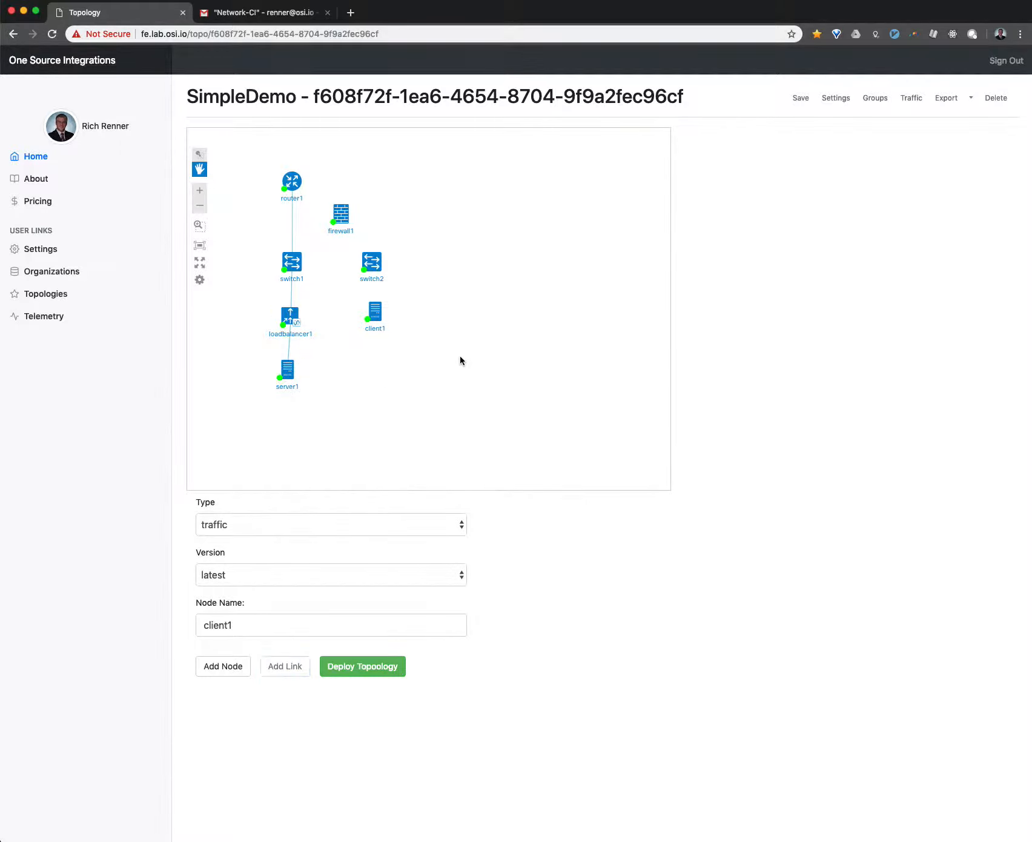
- Link router1 to firewall1, and firewall1 to switch2
left_click(284, 187)
left_click(343, 218)
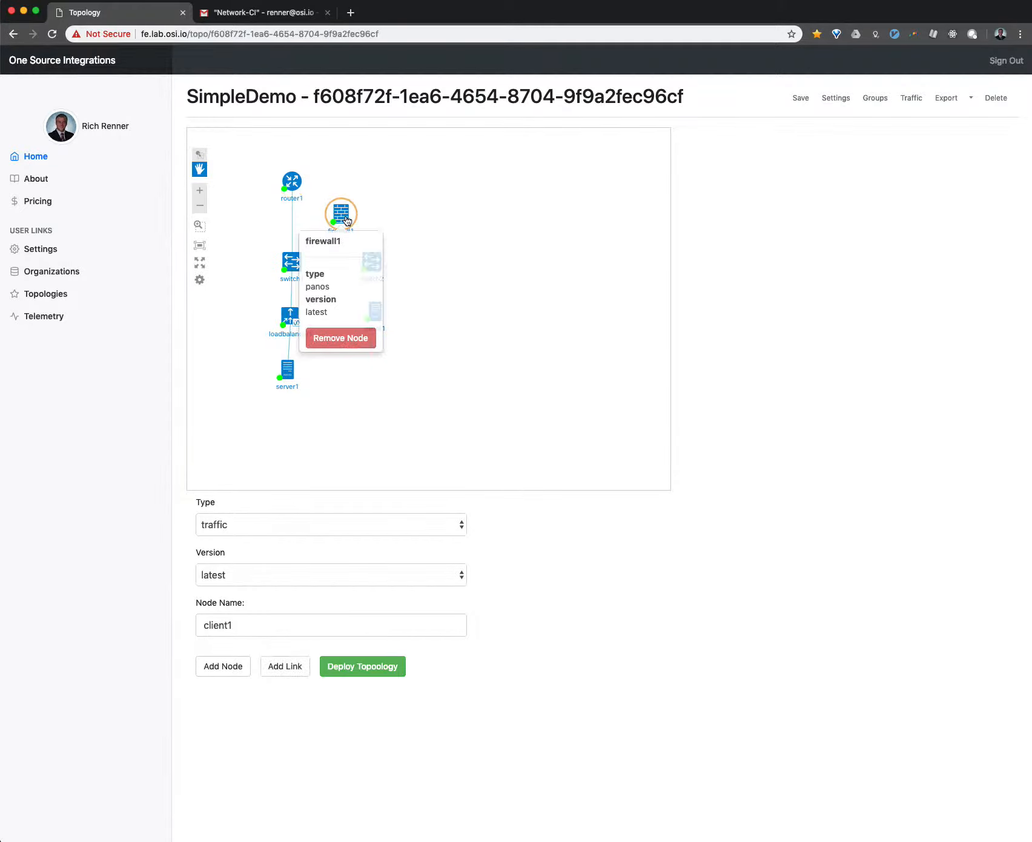
left_click(285, 667)
left_click(487, 407)
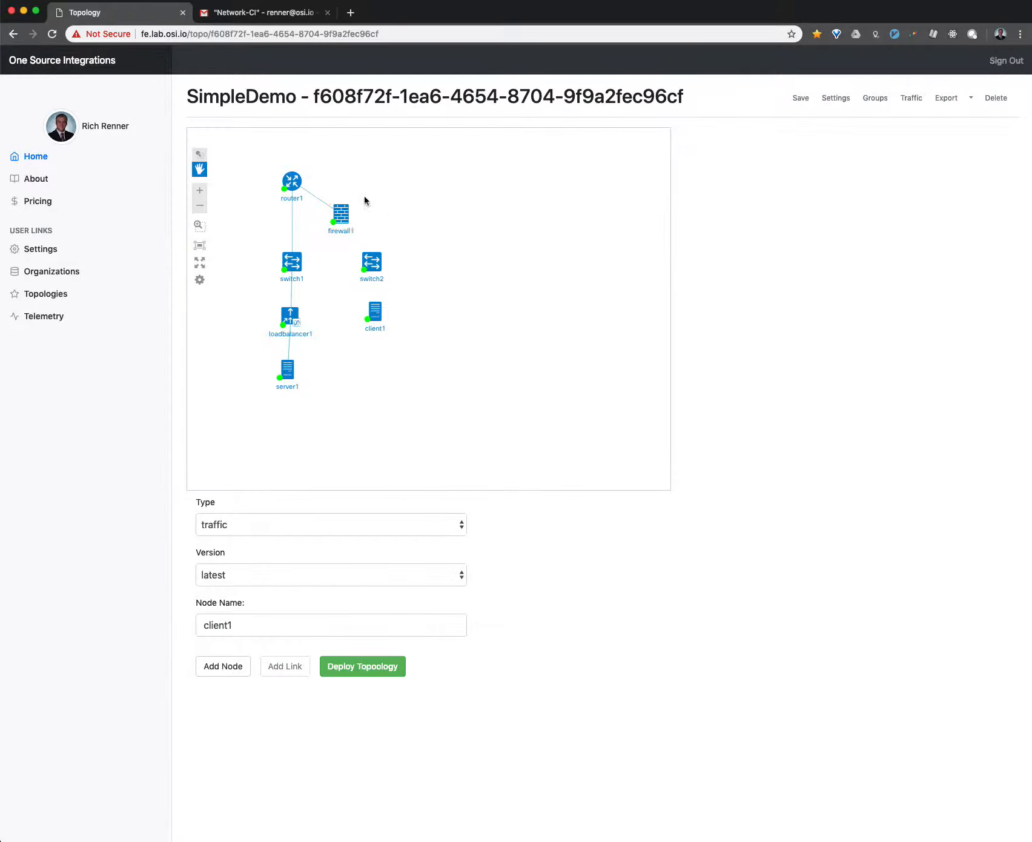
left_click(340, 213)
left_click(372, 261)
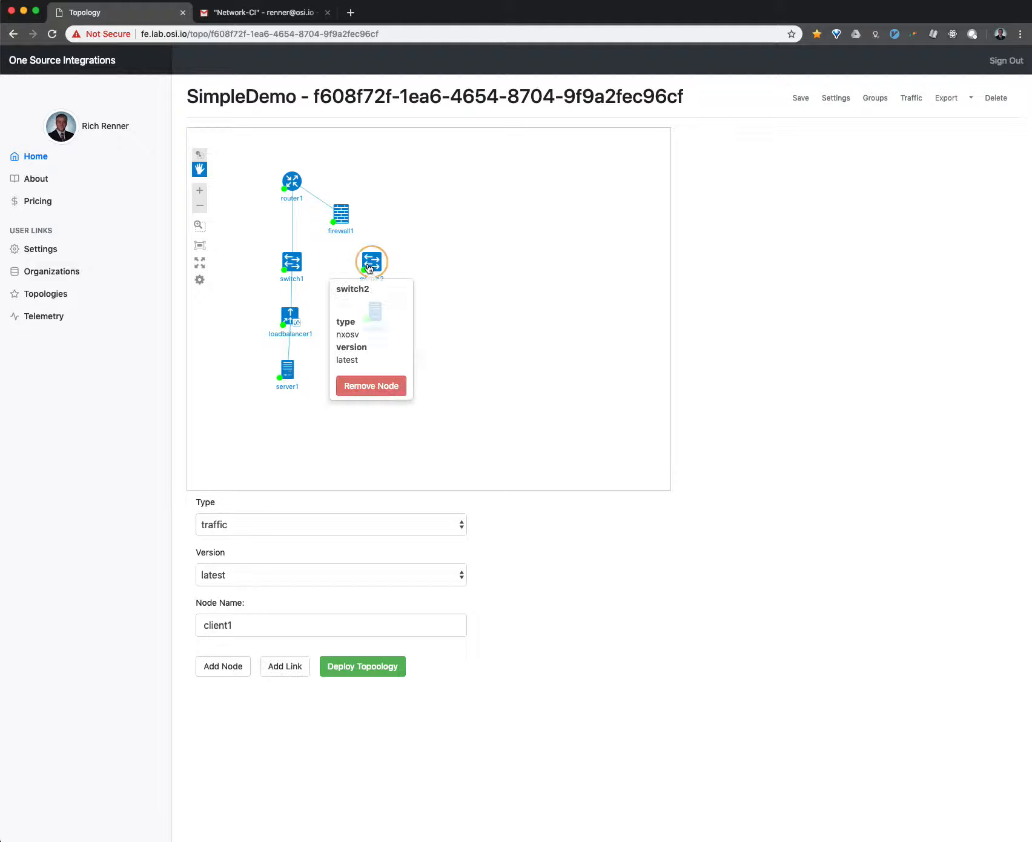
left_click(276, 667)
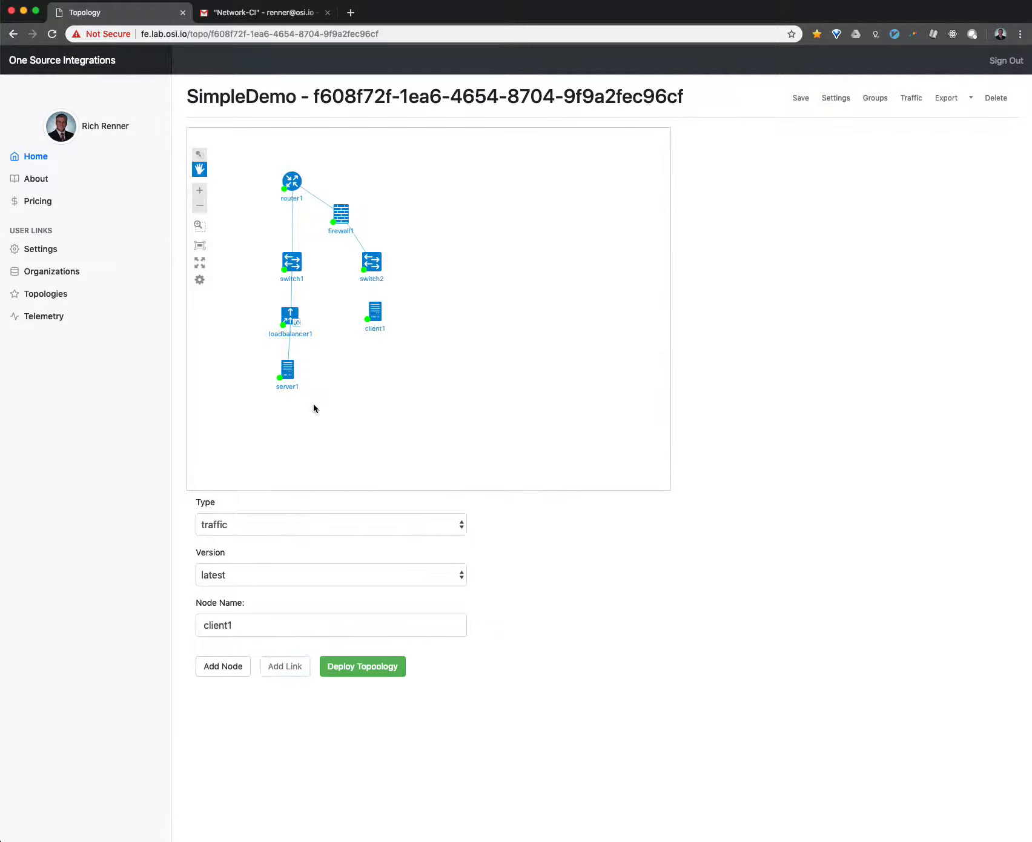
- Add a link between switch2 and client1
left_click(372, 263)
left_click(374, 314)
left_click(290, 667)
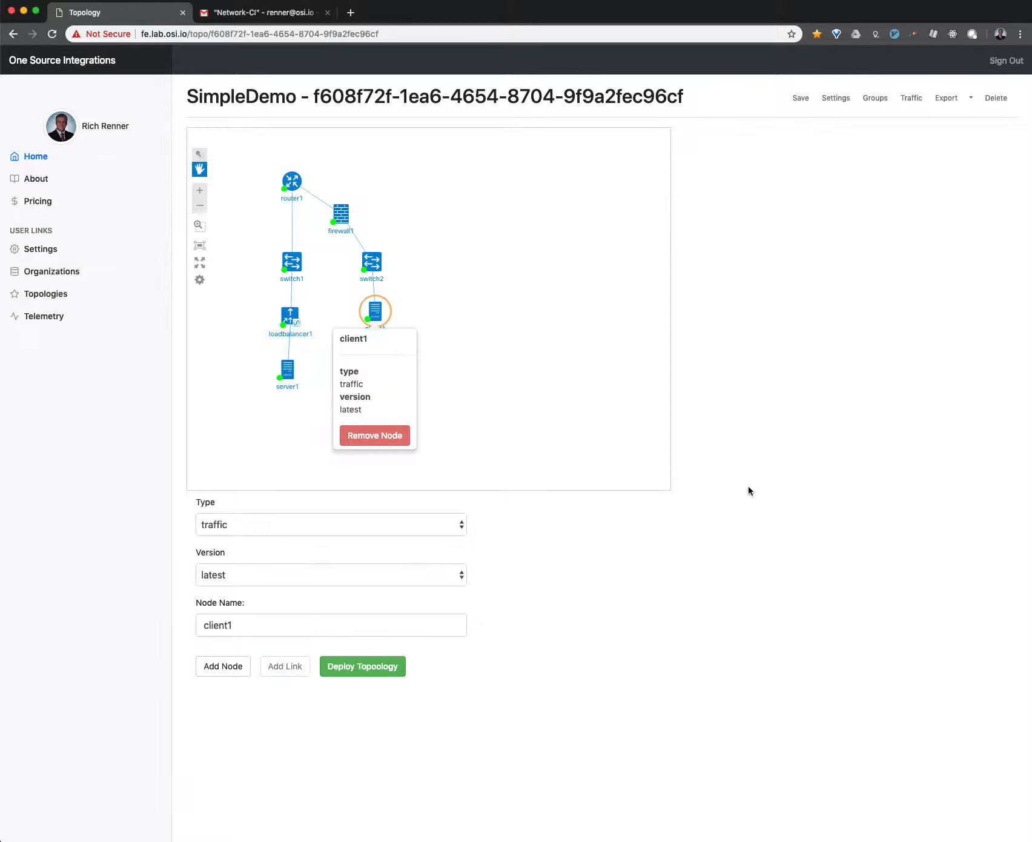
left_click(627, 422)
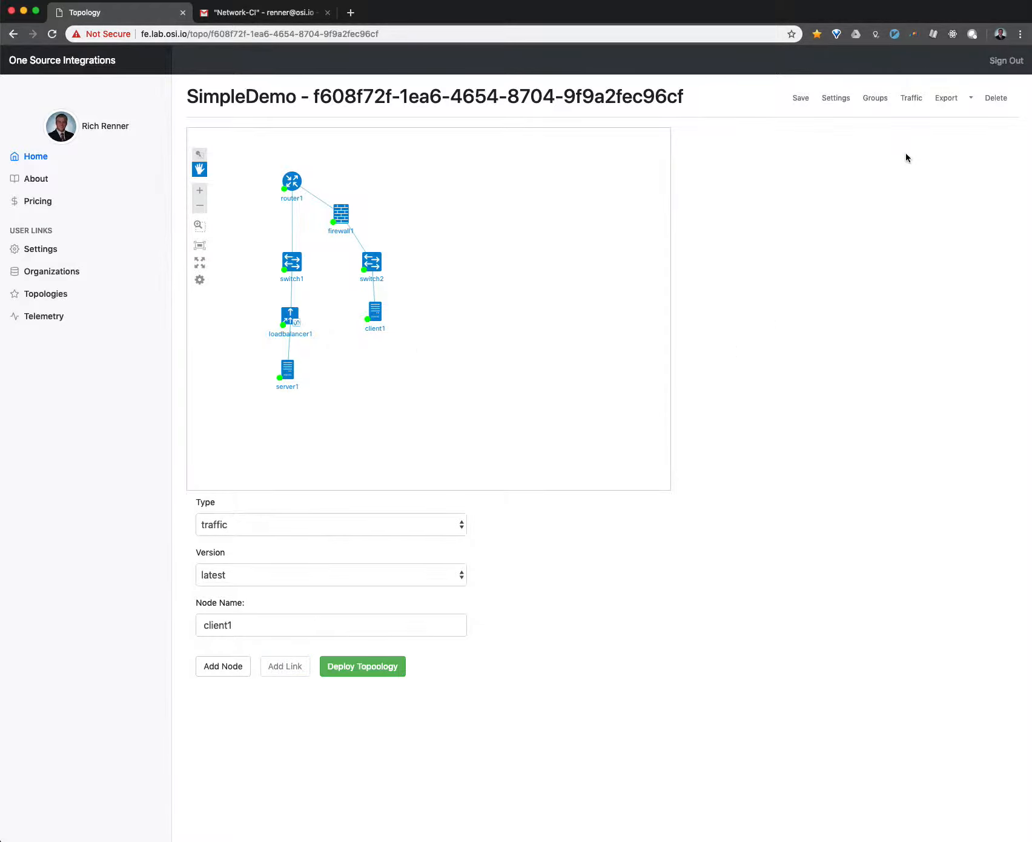
- Save the topology and check its settings page for router credentials, ZTP script and webhook
left_click(805, 99)
left_click(824, 98)
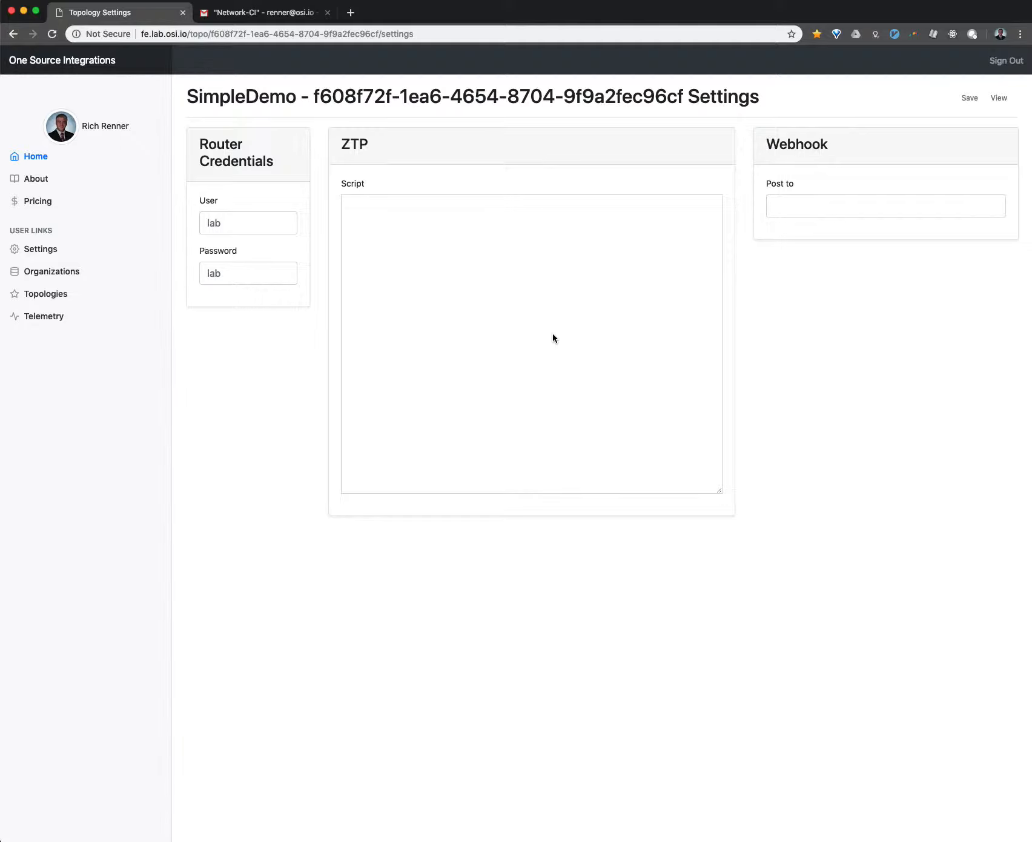
left_click(1001, 99)
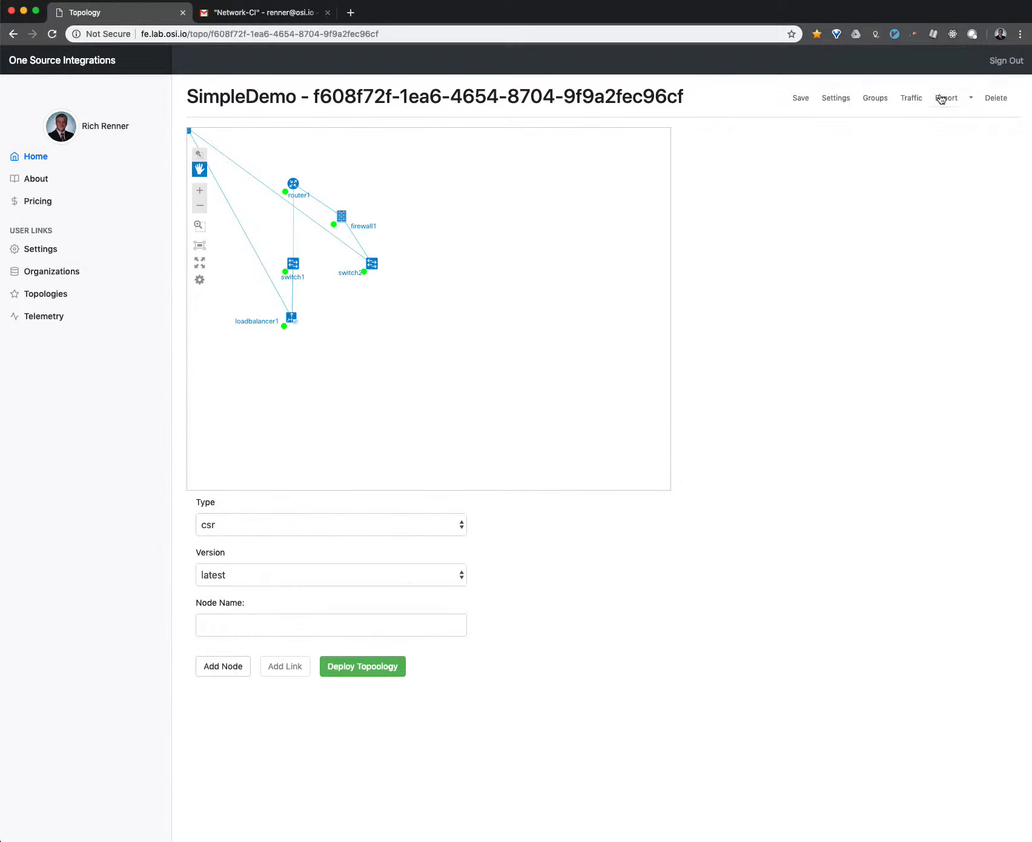
- Display the topology's JSON export and copy its entire text, from the opening to the closing brace
left_click(960, 98)
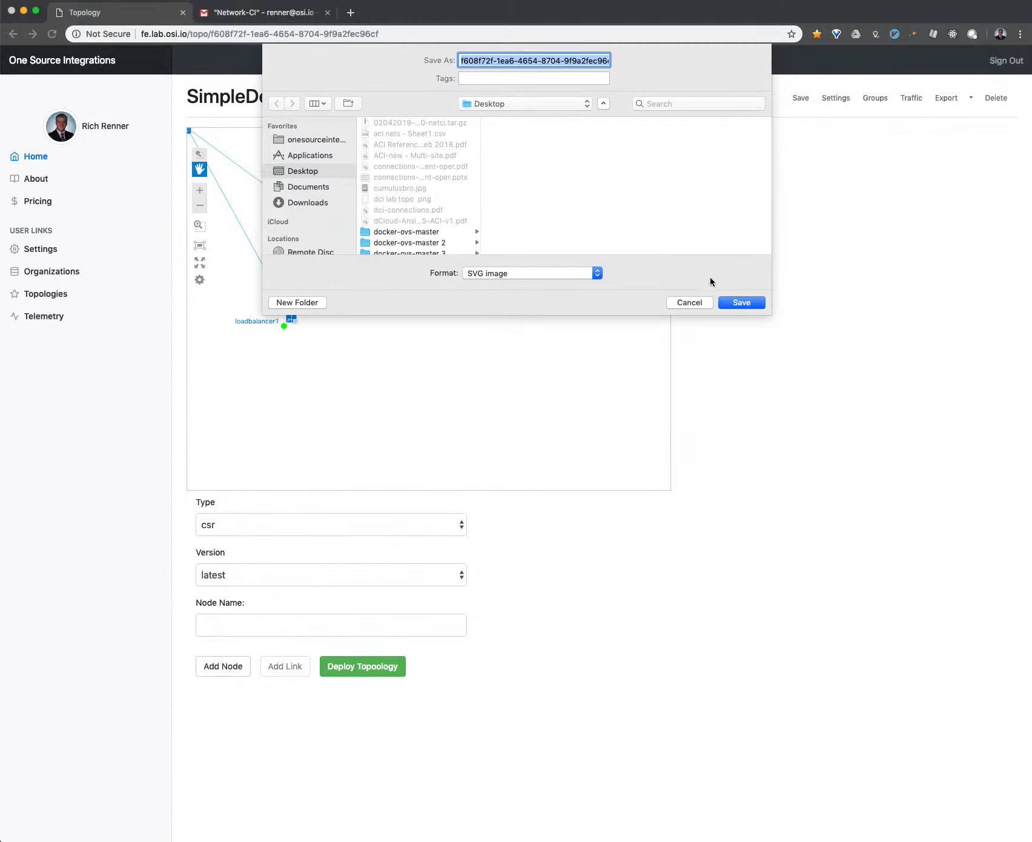
left_click(694, 303)
left_click(971, 98)
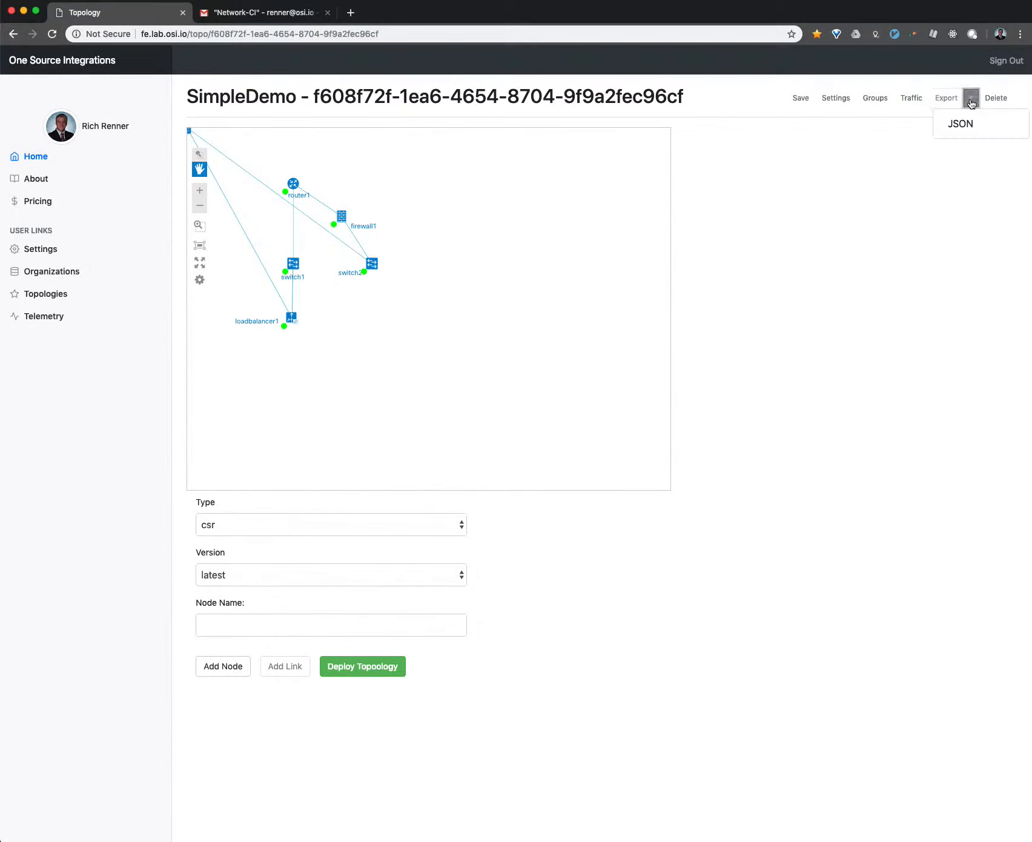
left_click(967, 123)
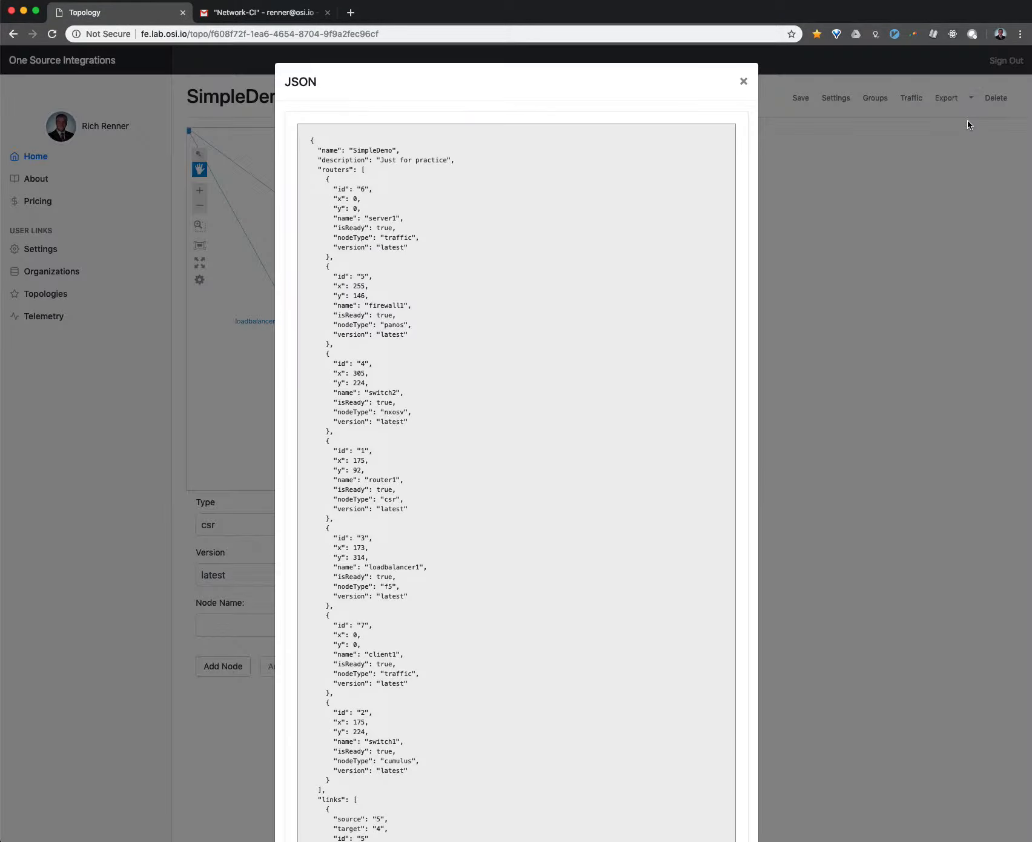
key("super+a")
left_click(442, 218)
left_click_drag(309, 132, 458, 283)
left_click(458, 285)
scroll(458, 286, "down", 6)
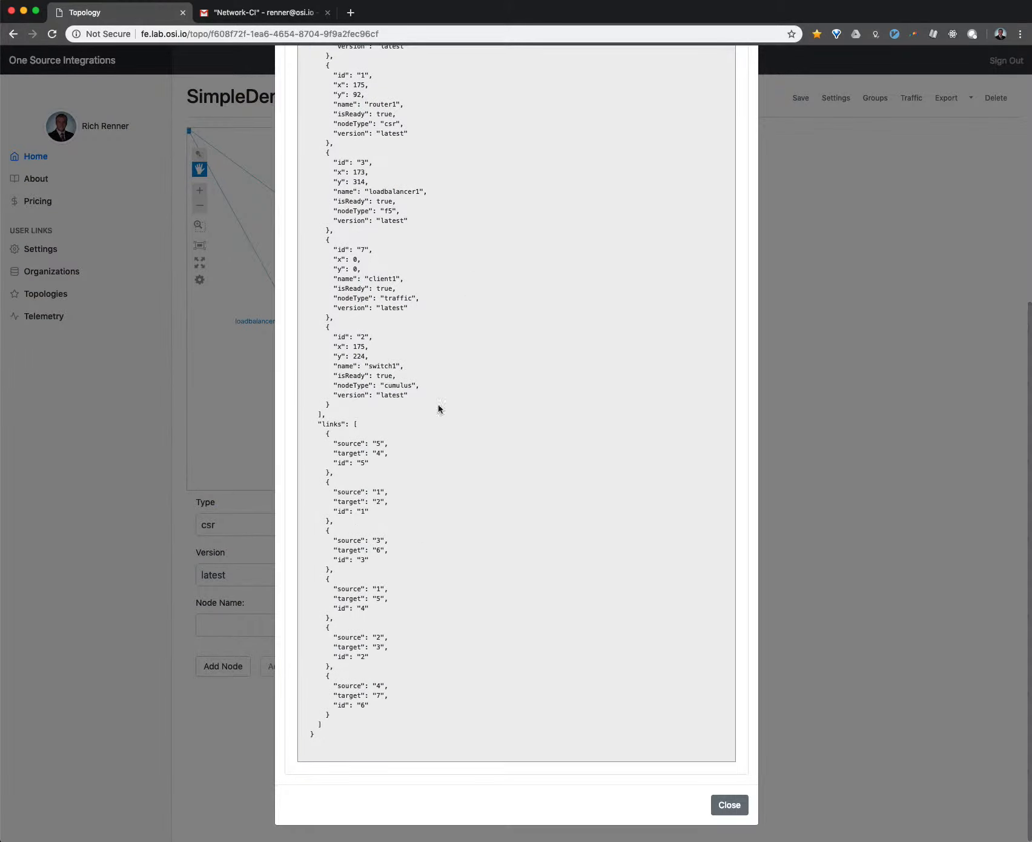
left_click(331, 745, "shift")
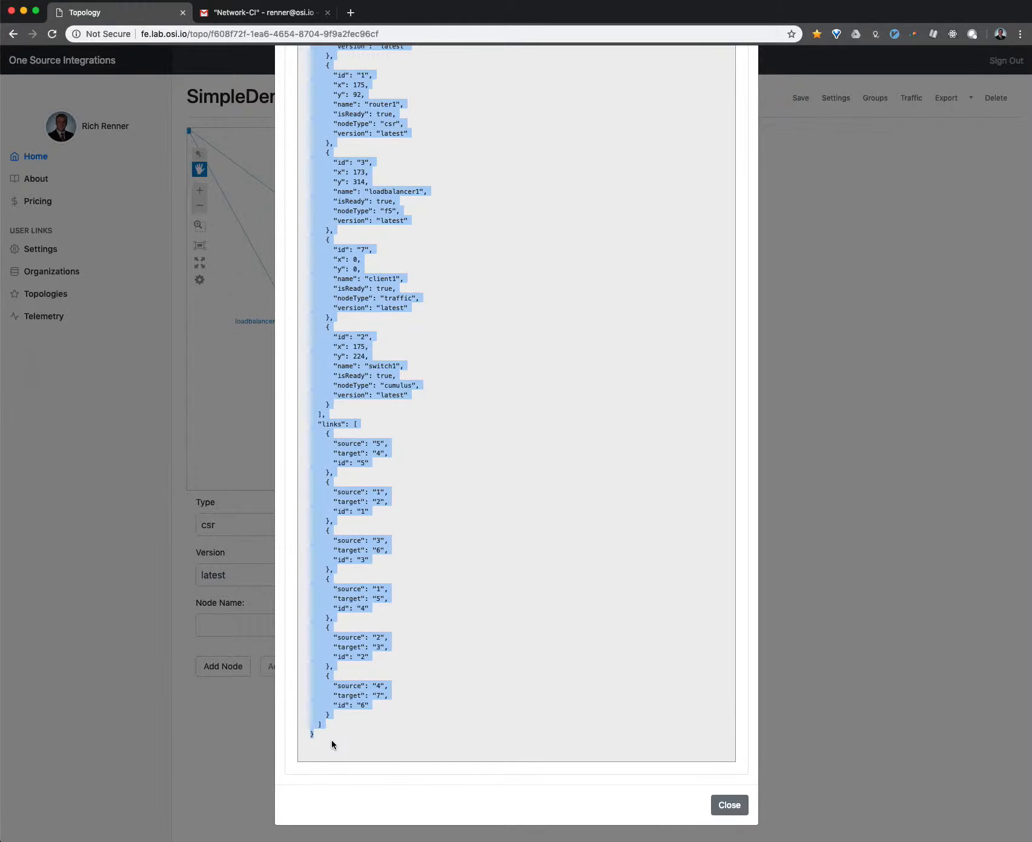
left_click(731, 803)
- Reposition client1 directly below switch2 and server1 directly below loadbalancer1 on the topology canvas
left_click_drag(341, 371, 422, 418)
left_click_drag(267, 172, 451, 355)
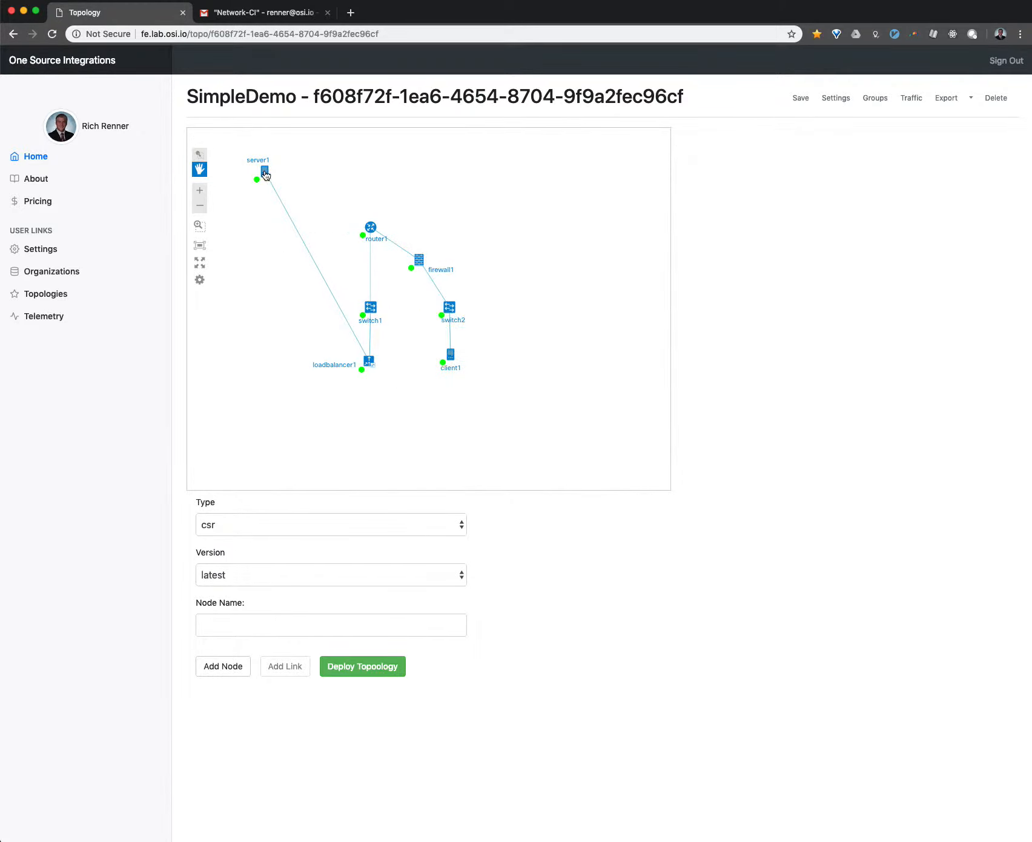
left_click_drag(265, 172, 371, 410)
scroll(402, 403, "up", 2)
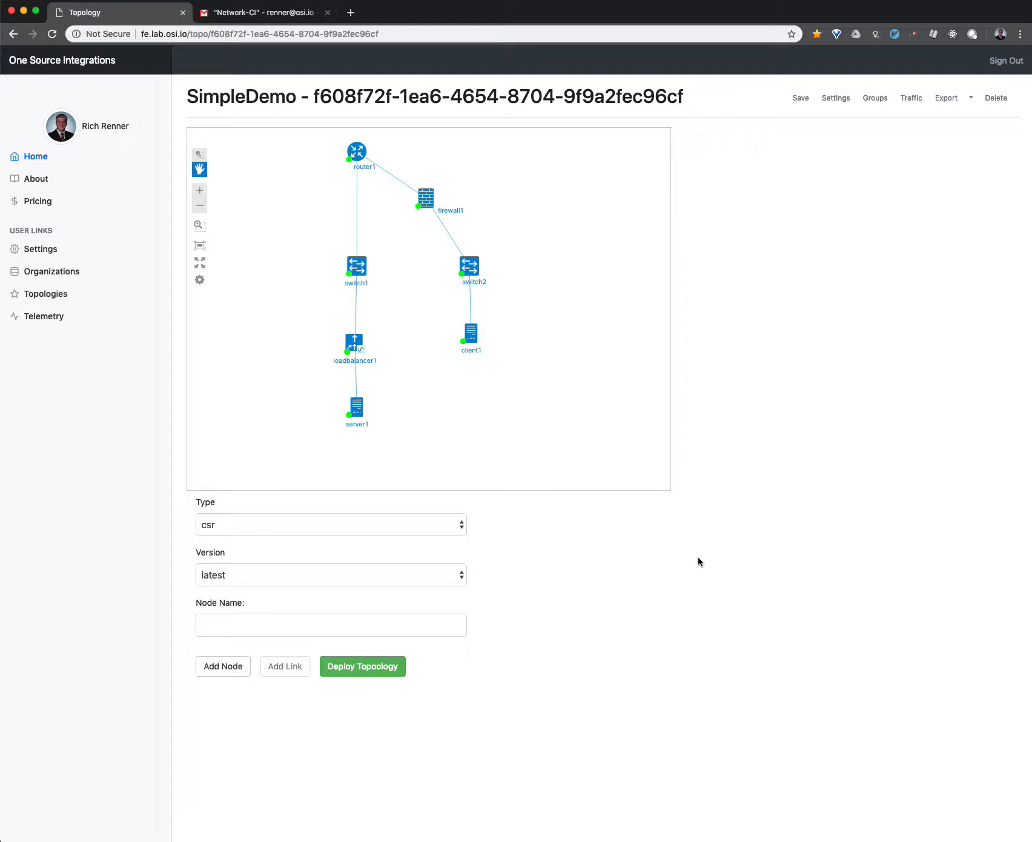
- Deploy the SimpleDemo topology
left_click(397, 665)
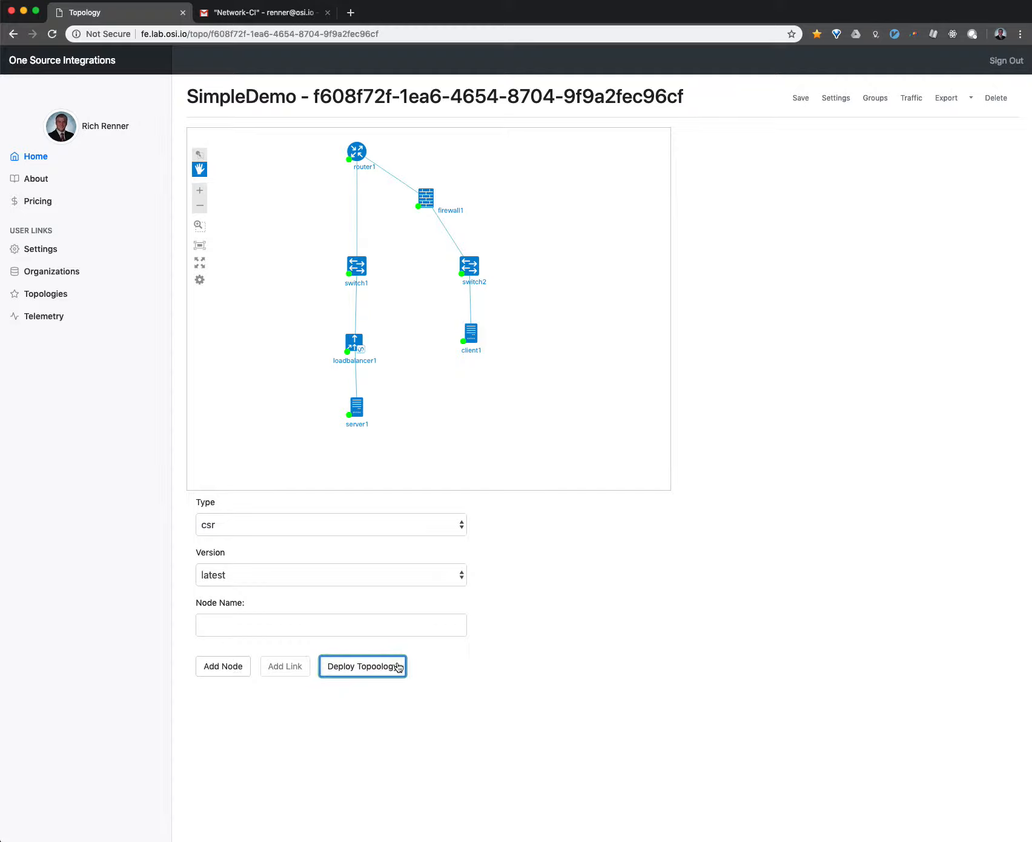
left_click(498, 642)
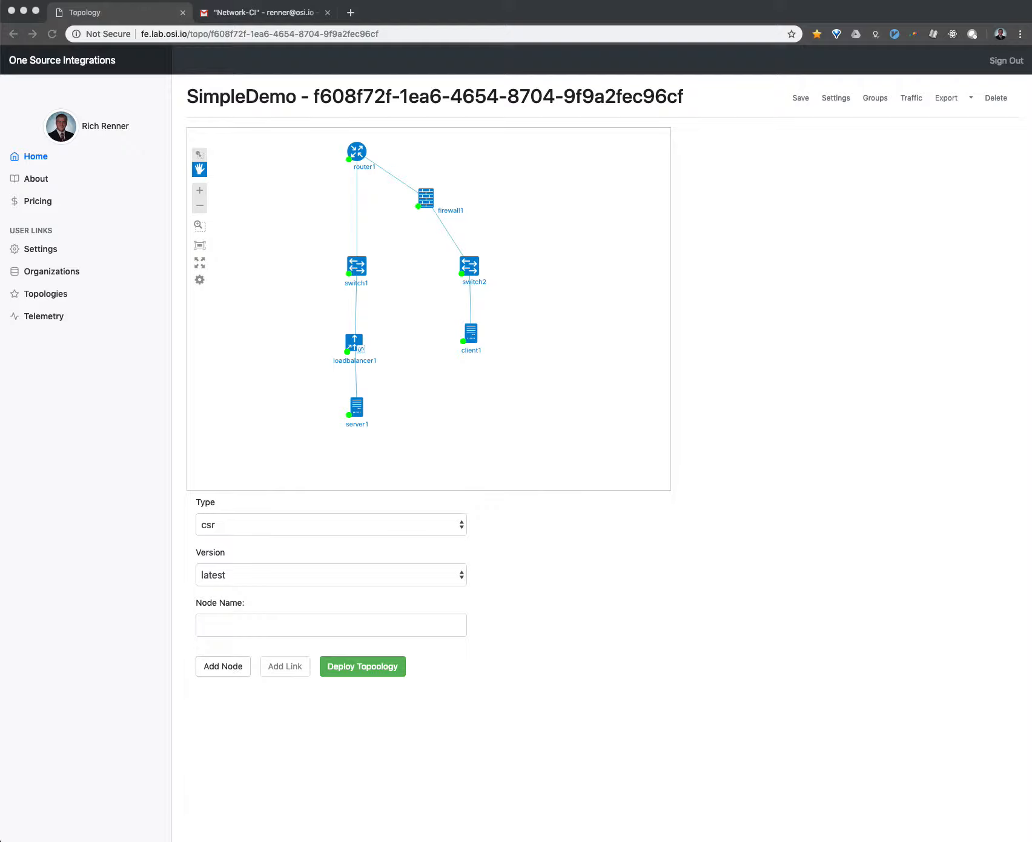
- Switch to the Visual Studio Code window, make it taller, and paste the copied topology JSON into the empty Untitled-1 file
left_click_drag(1030, 73, 592, 71)
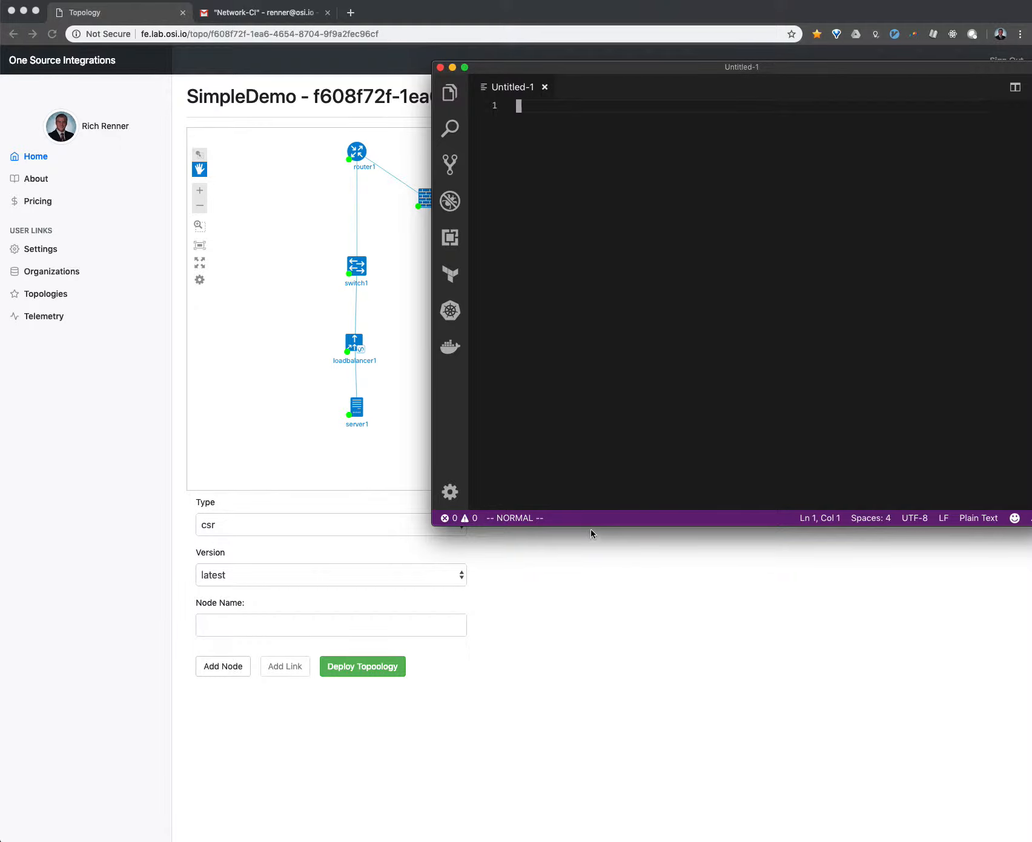
left_click_drag(592, 528, 591, 722)
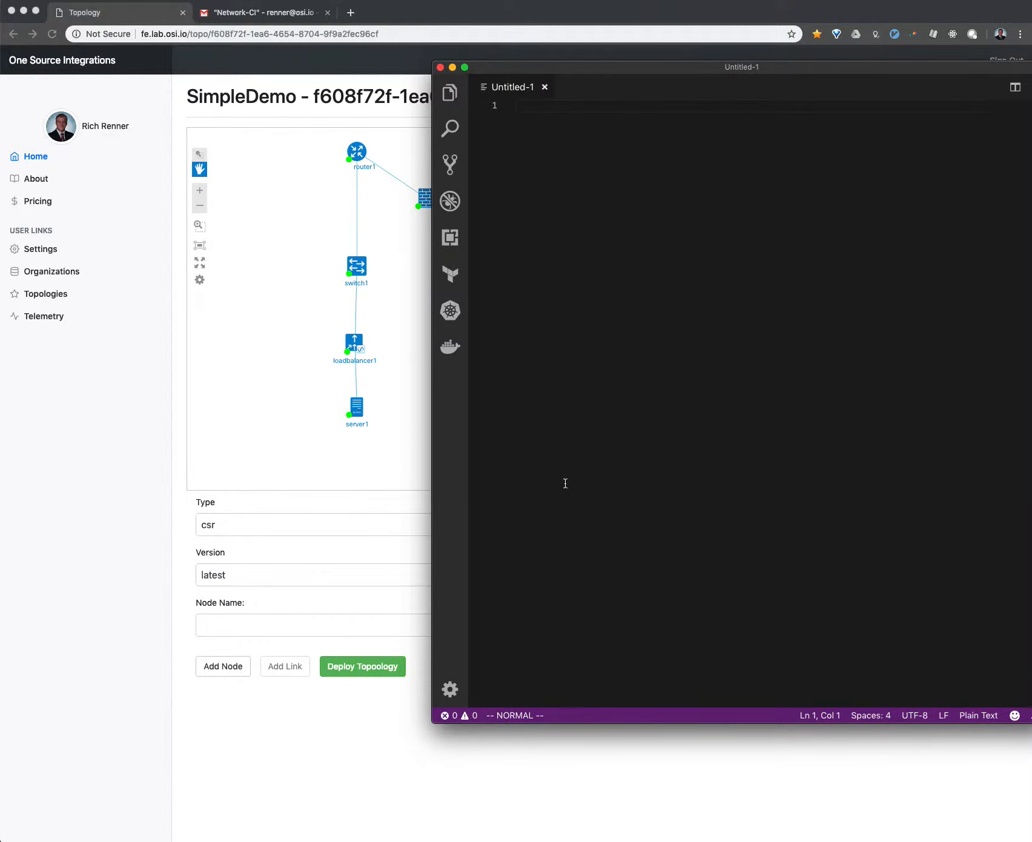
key("i")
key("super+v")
key("Escape")
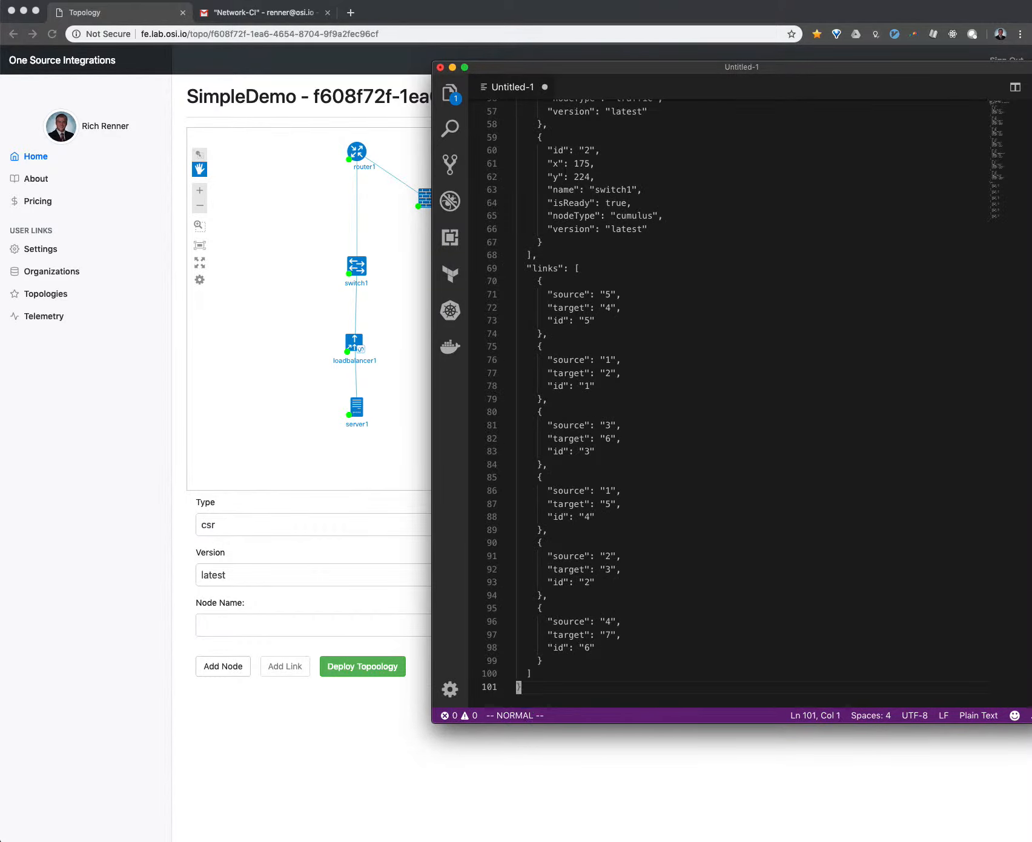
key("g")
key("g")
key("j")
key("j")
key("j")
key("j")
key("j")
key("j")
key("j")
key("j")
key("j")
key("j")
key("j")
key("j")
key("j")
key("j")
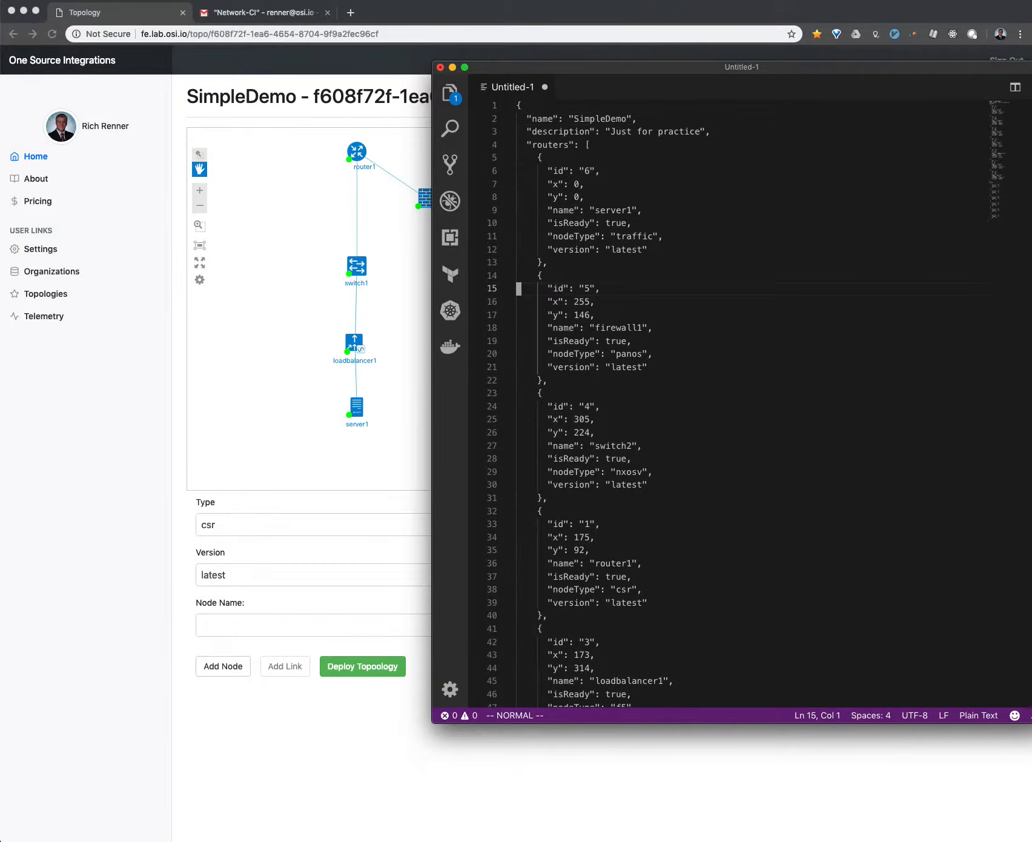
- Look through the pasted JSON's node entries and the beginning of its links section
key("j")
key("j")
key("j")
key("j")
key("j")
key("j")
key("j")
key("j")
key("j")
key("j")
key("j")
key("j")
key("j")
key("j")
key("j")
key("j")
key("j")
key("j")
key("j")
key("j")
key("j")
key("j")
key("j")
key("j")
key("j")
key("j")
key("j")
key("j")
key("j")
key("j")
key("j")
key("j")
key("j")
key("j")
key("j")
key("j")
key("j")
key("j")
key("j")
key("j")
key("j")
key("j")
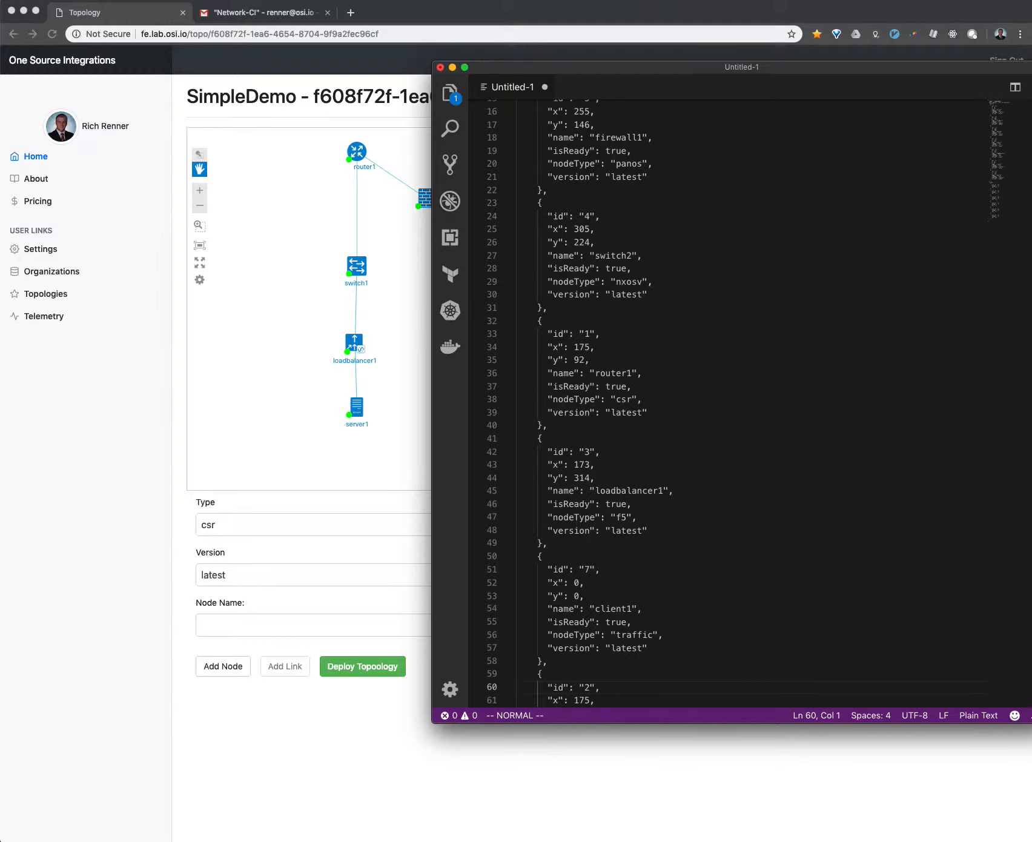
key("j")
key("j")
key("j")
key("j")
key("j")
key("j")
key("j")
key("j")
key("j")
key("j")
key("j")
key("j")
key("j")
key("j")
key("j")
key("j")
key("j")
key("j")
key("j")
key("j")
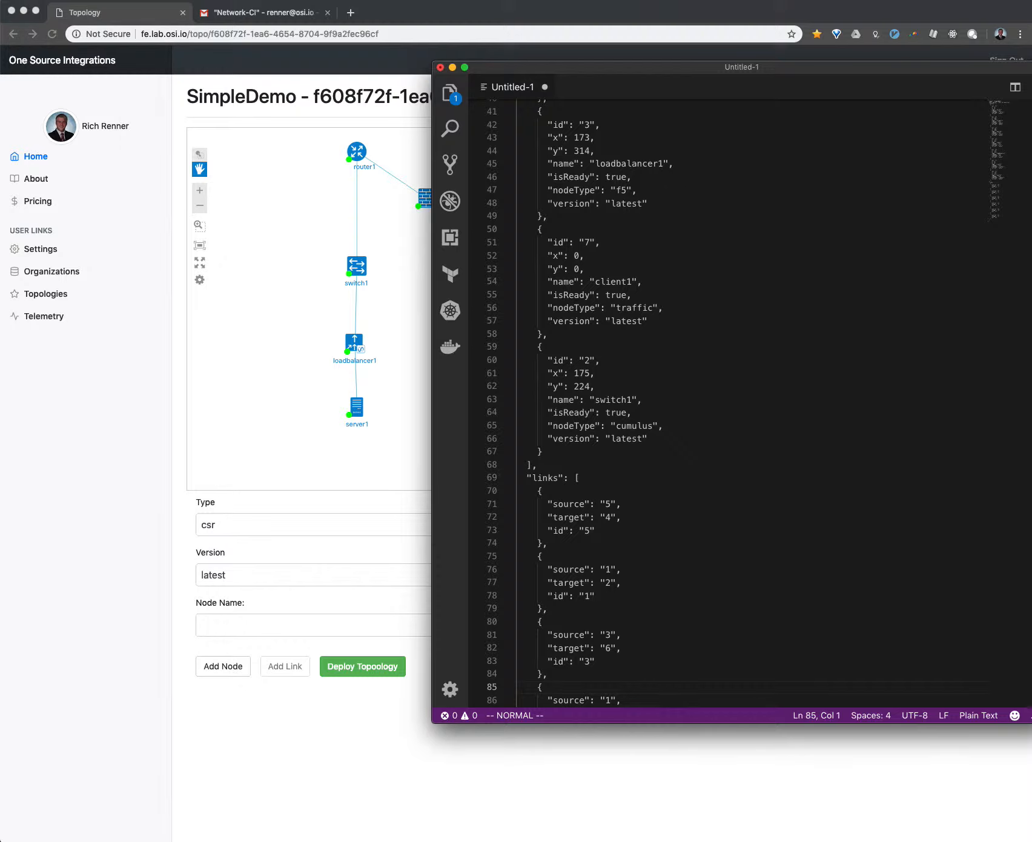
- Search for "server" from the start of the file and duplicate the whole server1 node block directly above the original
key("g")
key("g")
key("slash")
type("server")
key("Return")
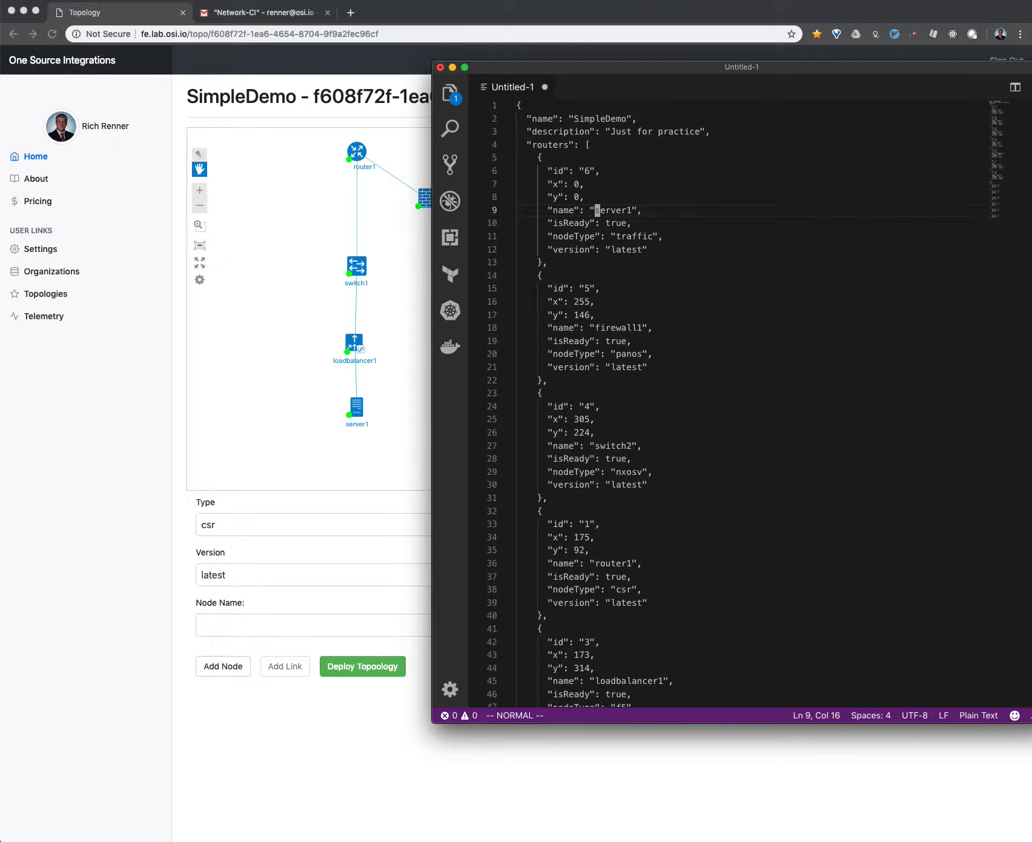
key("k")
key("k")
key("k")
key("h")
key("h")
key("l")
key("k")
key("shift+v")
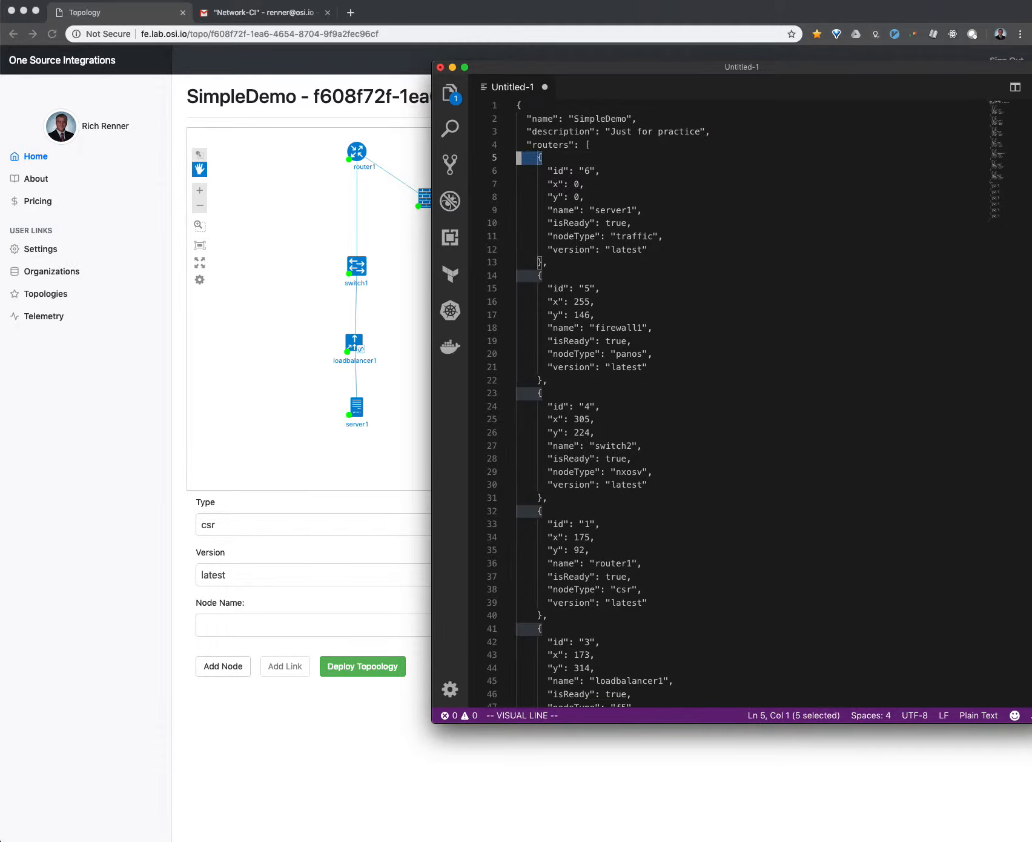
key("j")
key("j")
key("j")
key("j")
key("j")
key("j")
key("j")
key("j")
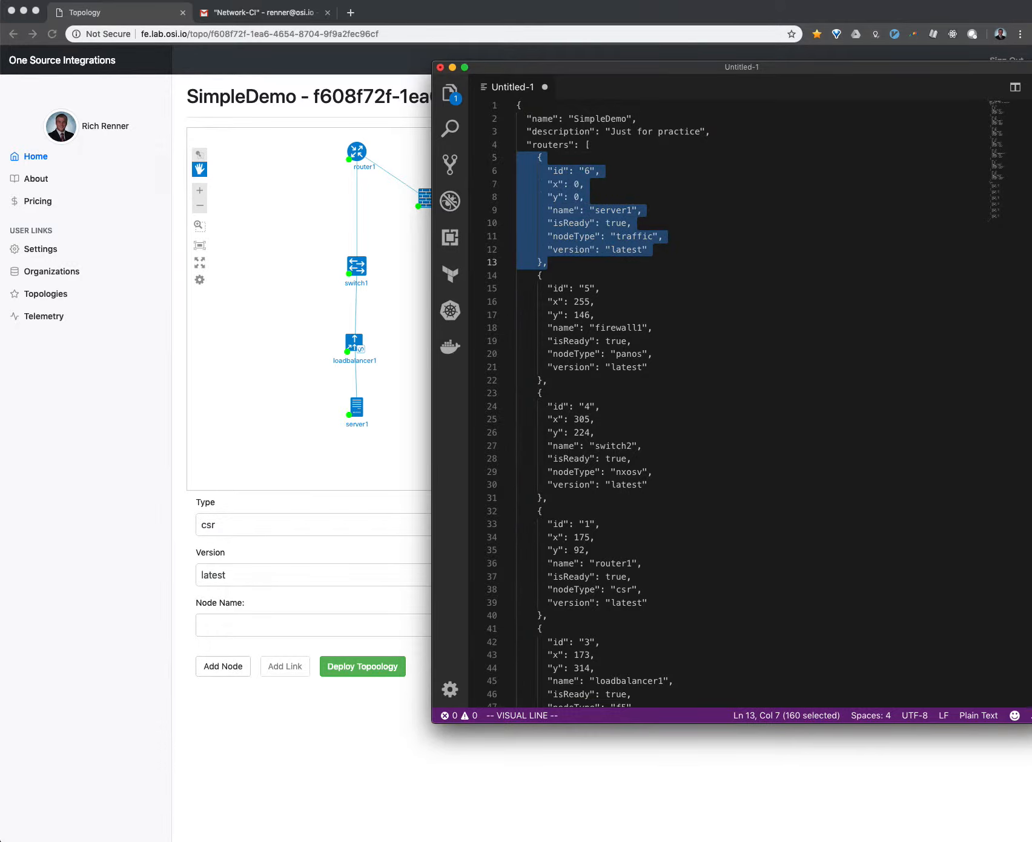
key("y")
key("shift+p")
- Change the id of the first server1 node block in the routers list to 7
key("j")
key("j")
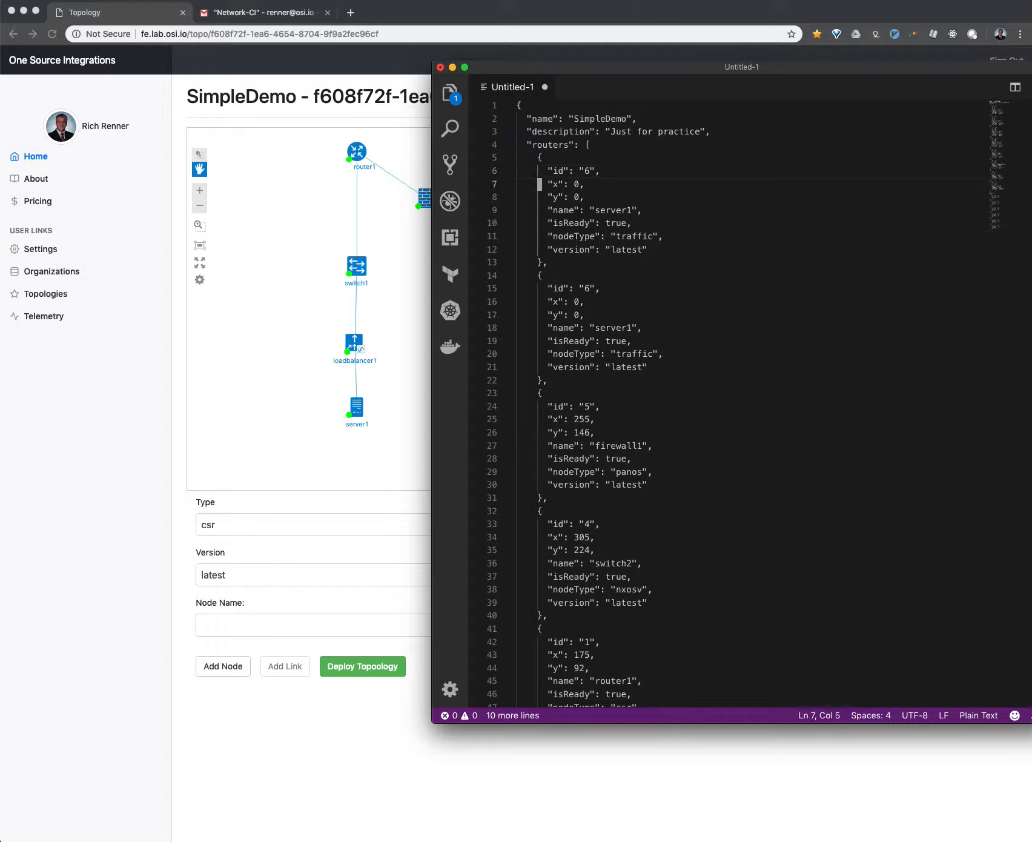
key("shift+a")
key("Escape")
key("k")
key("l")
key("ctrl+a")
- Rename the first node in the routers list, the one with id 7, to server2
key("j")
key("j")
- Examine the remaining node entries and the links section to find the link between loadbalancer1 and server1
key("j")
key("j")
key("k")
key("l")
key("l")
key("l")
key("l")
key("l")
key("l")
key("l")
key("l")
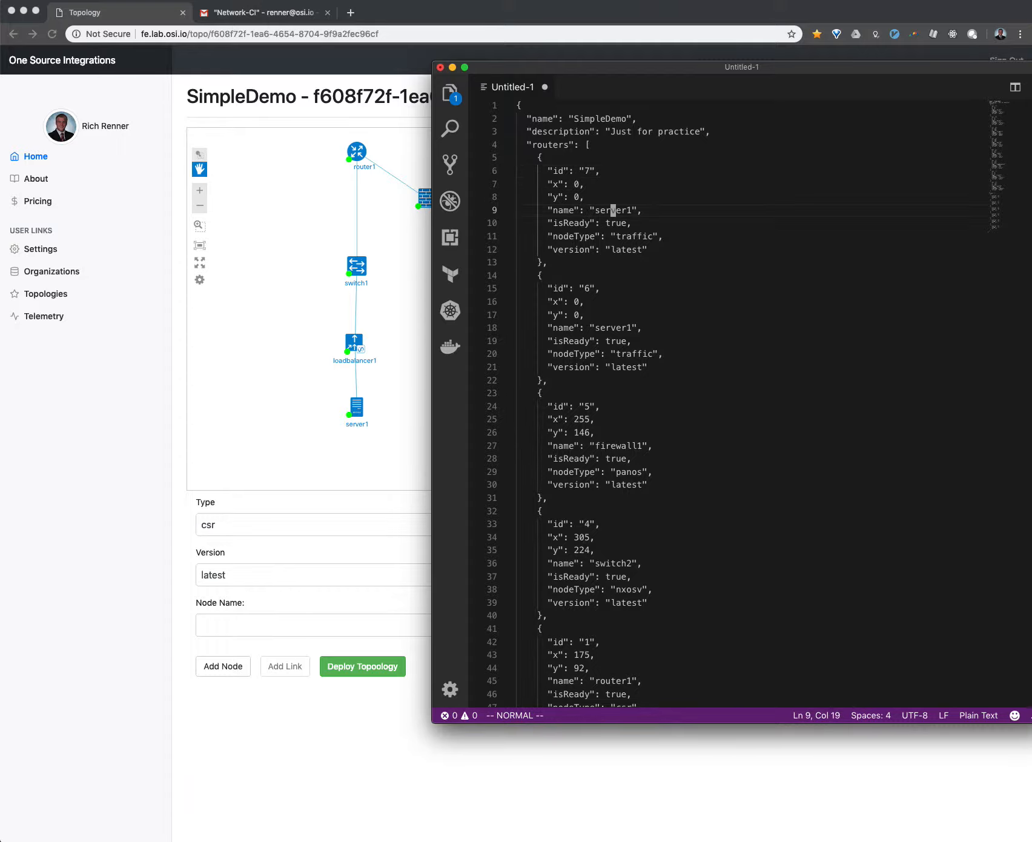
key("ctrl+a")
key("j")
key("j")
key("j")
key("j")
key("j")
key("j")
key("j")
key("j")
key("j")
key("j")
key("j")
key("j")
key("j")
key("j")
key("j")
key("j")
key("j")
key("j")
key("j")
key("j")
key("j")
key("j")
key("j")
key("j")
key("j")
key("j")
key("j")
key("j")
key("j")
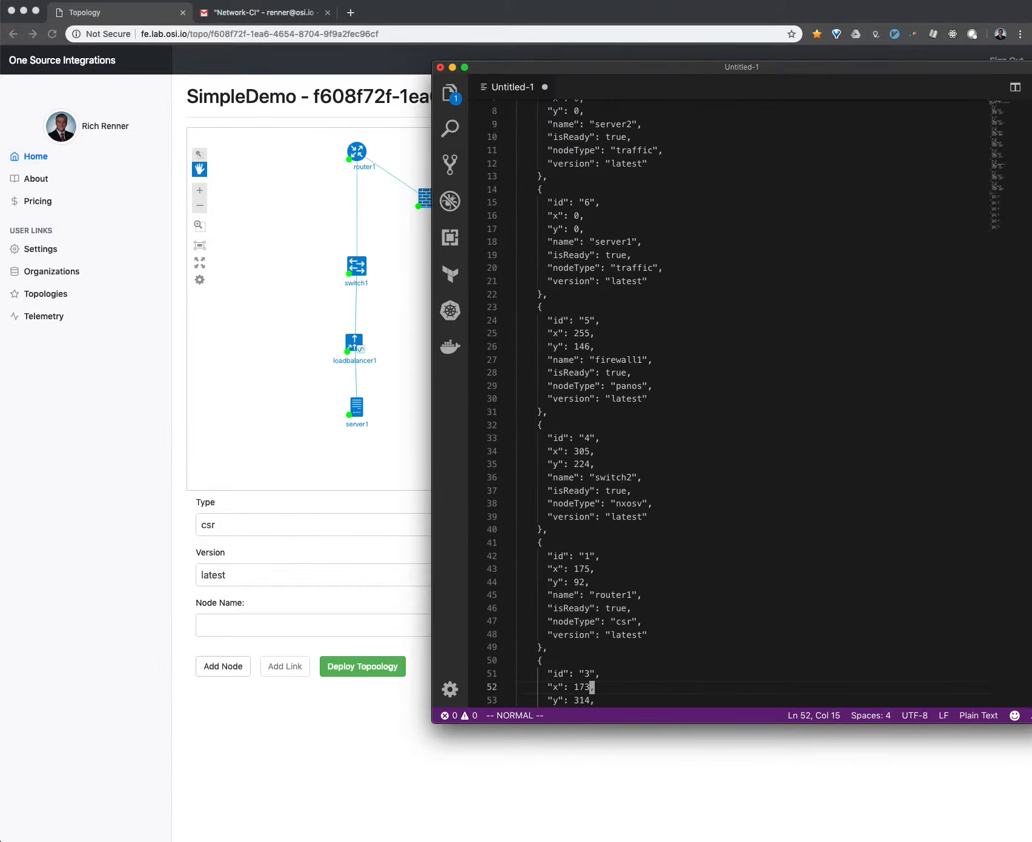
key("j")
key("j")
key("j")
key("j")
key("j")
key("j")
key("j")
key("j")
key("j")
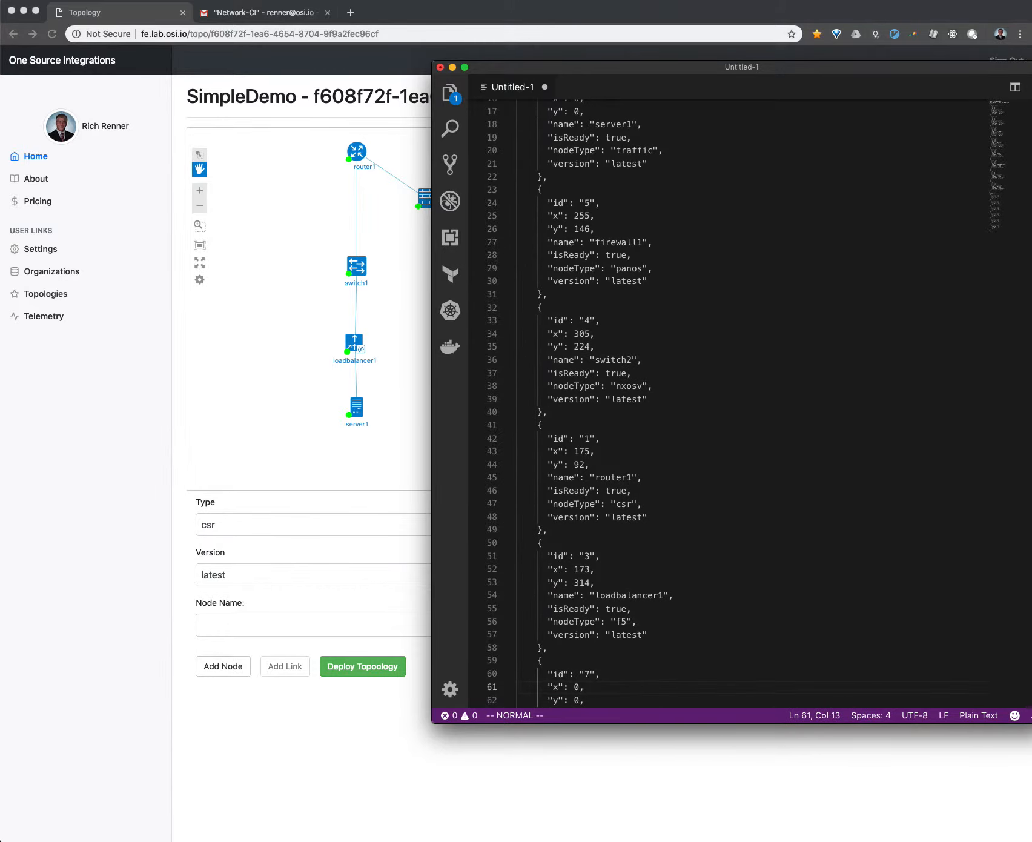
key("j")
key("j")
key("j")
key("j")
key("j")
key("j")
key("j")
key("j")
key("j")
key("j")
key("j")
key("j")
key("j")
key("j")
key("j")
key("j")
key("j")
key("j")
key("j")
key("j")
key("j")
key("j")
key("j")
key("j")
key("j")
key("j")
key("j")
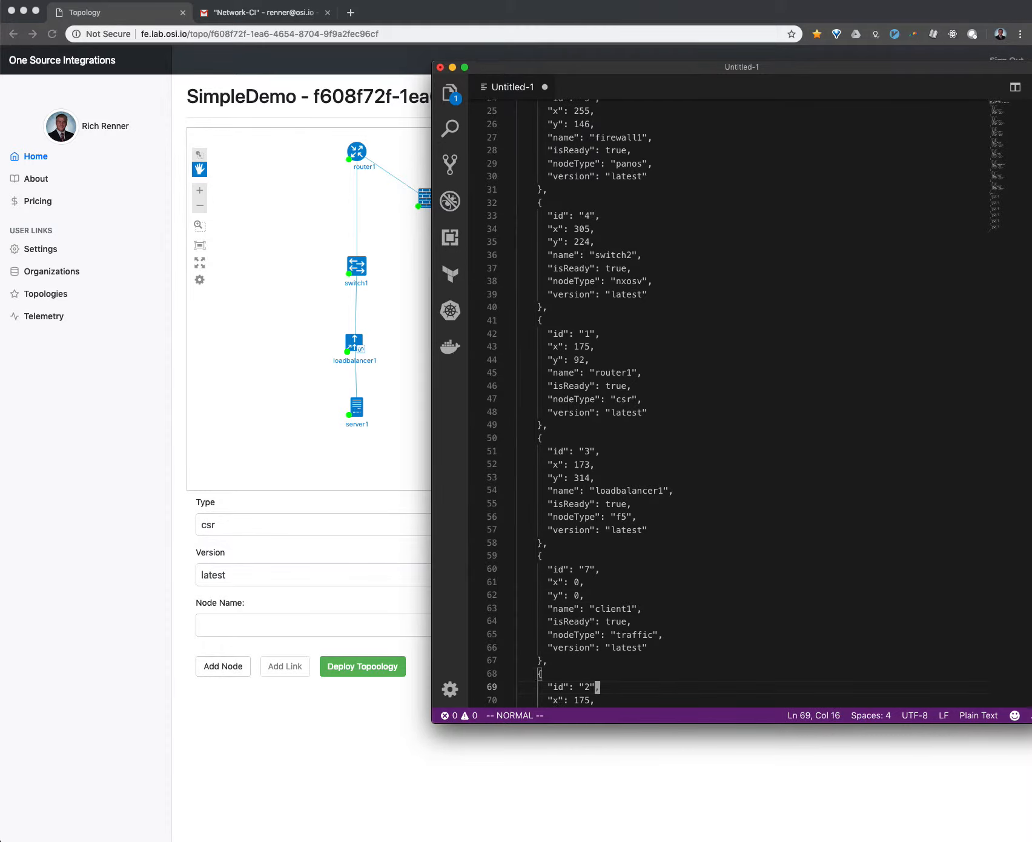
key("j")
key("j")
key("j")
key("j")
key("j")
key("j")
key("j")
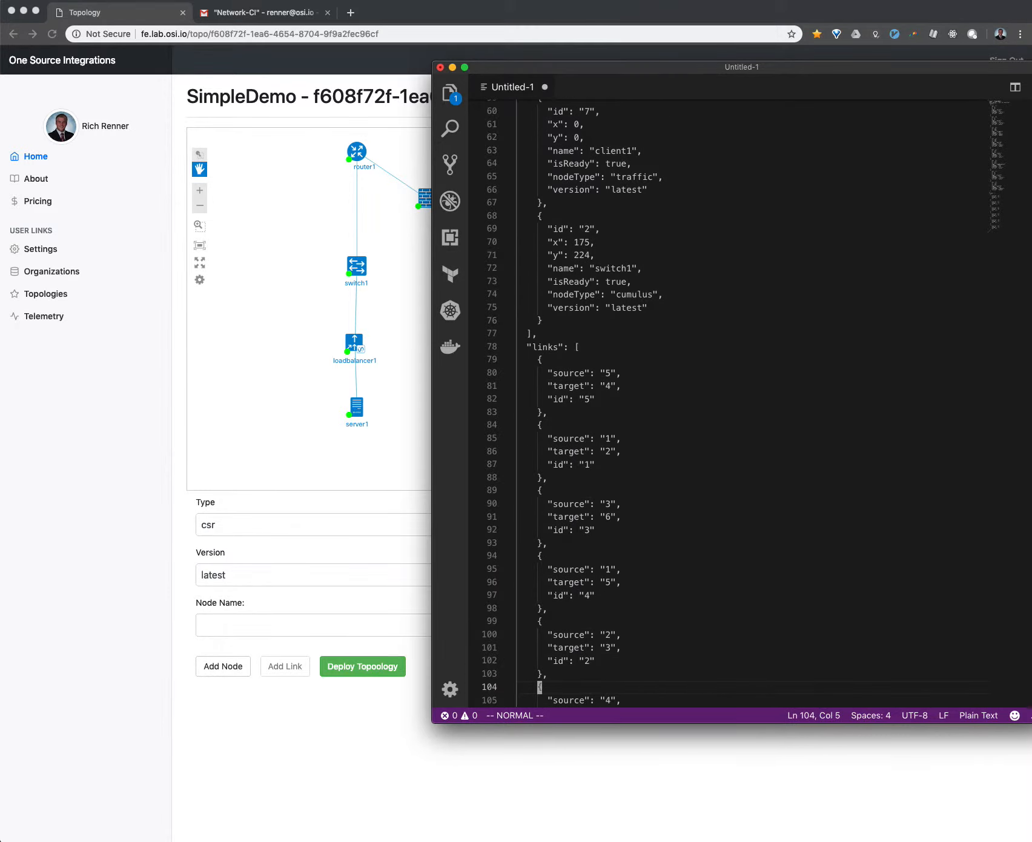
- Copy the complete link block with source 3, target 6 and id 3
key("k")
key("k")
key("k")
key("k")
key("k")
key("k")
key("k")
key("k")
key("k")
key("k")
key("k")
key("shift+v")
key("k")
key("k")
key("k")
key("k")
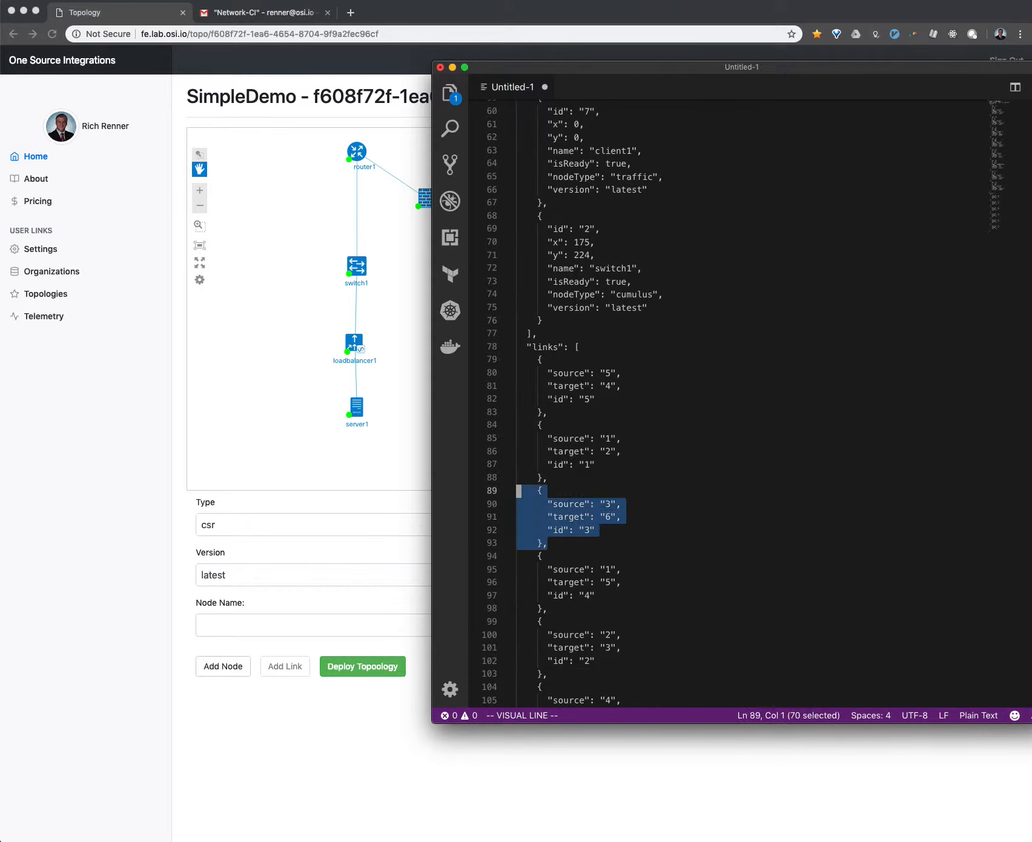
key("y")
key("shift+v")
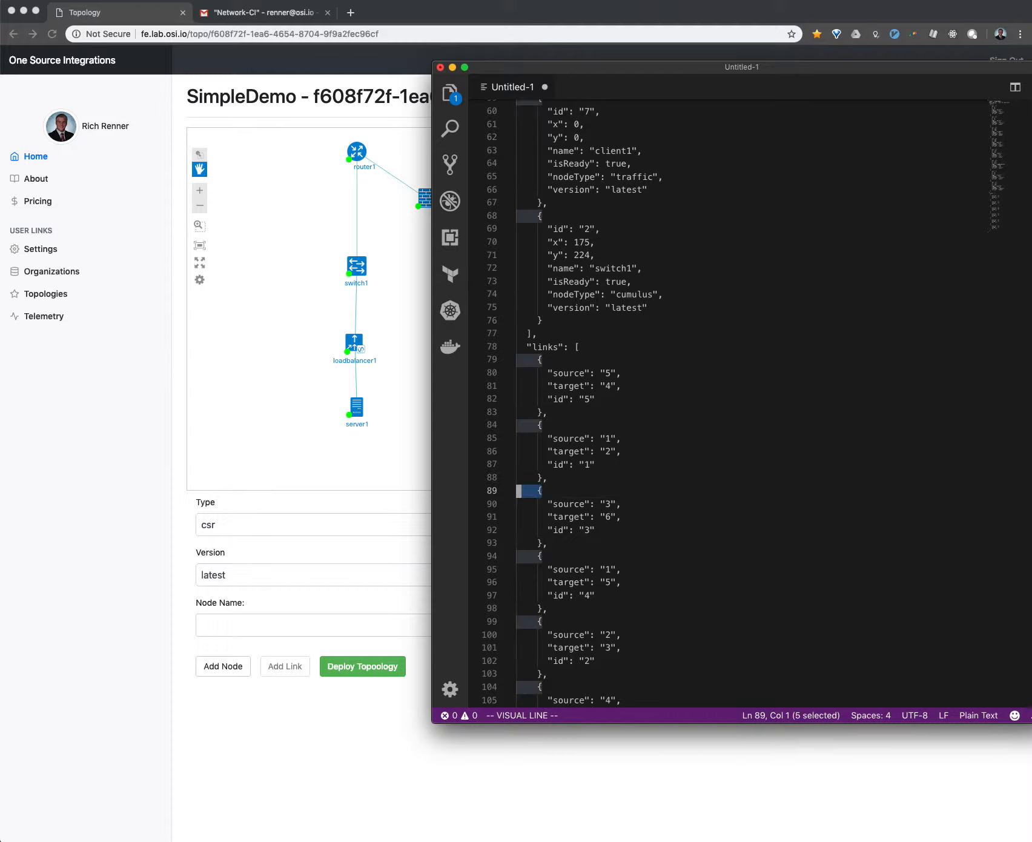
key("j")
key("j")
key("j")
key("j")
key("y")
key("j")
key("j")
key("j")
key("j")
key("j")
key("j")
key("j")
key("j")
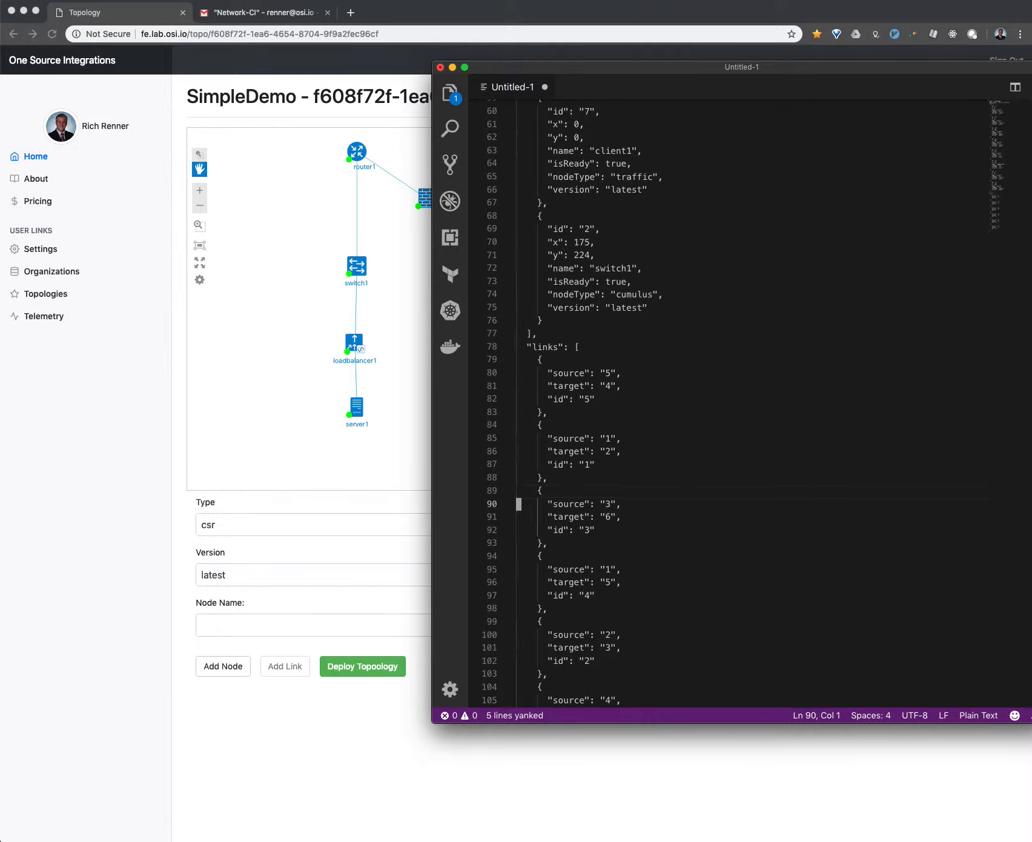
- Insert the copied link block at the end of the links list and add a comma after the preceding link's closing brace
key("shift+g")
key("k")
key("k")
key("p")
key("k")
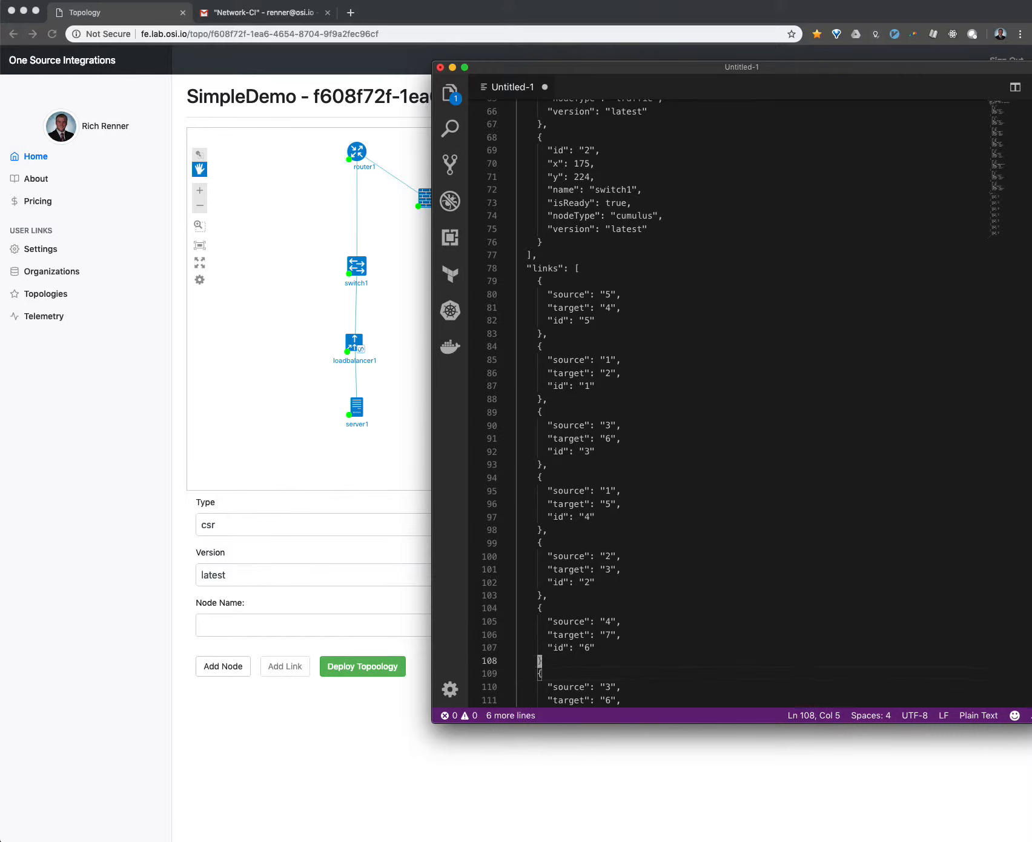
key("i")
key("Escape")
type("a,")
key("Escape")
- Set both the target and the id of the last link block to 7
key("j")
key("j")
key("j")
key("j")
key("k")
key("k")
key("j")
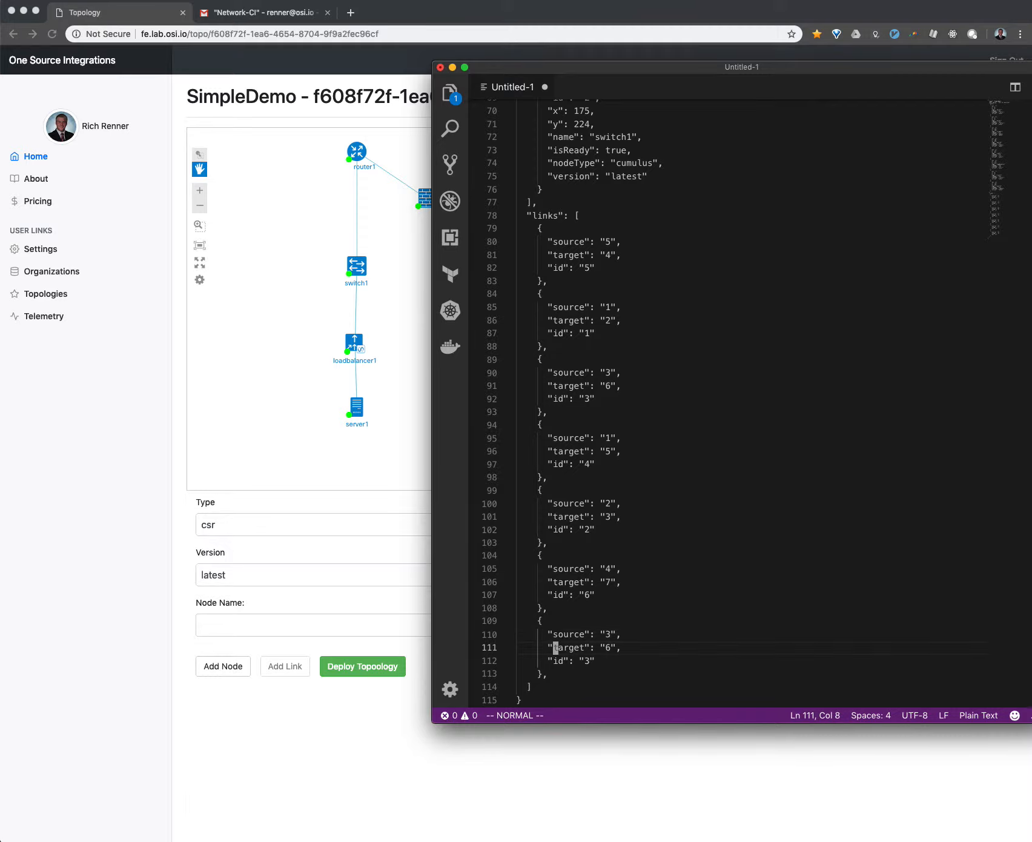
key("w")
key("w")
key("w")
key("r")
key("7")
key("j")
key("h")
key("r")
key("7")
- Copy the entire edited topology JSON, from the first line to the closing brace
key("g")
key("g")
key("shift+v")
key("shift+g")
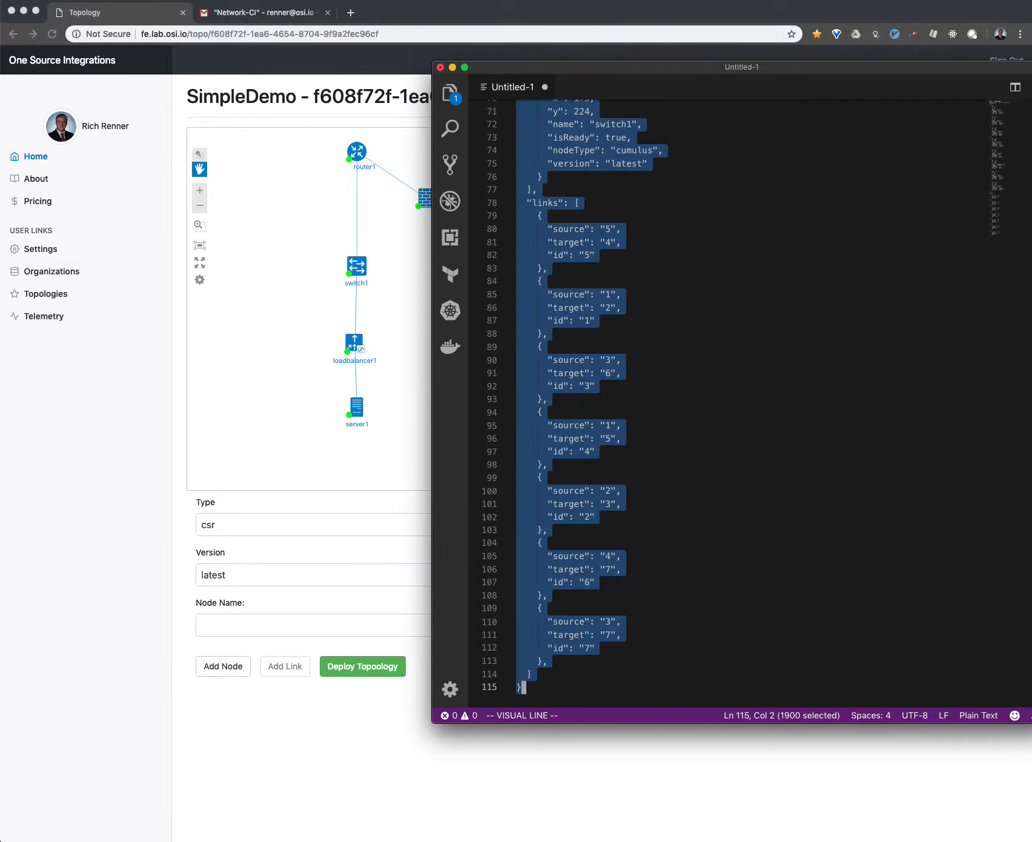
key("super+c")
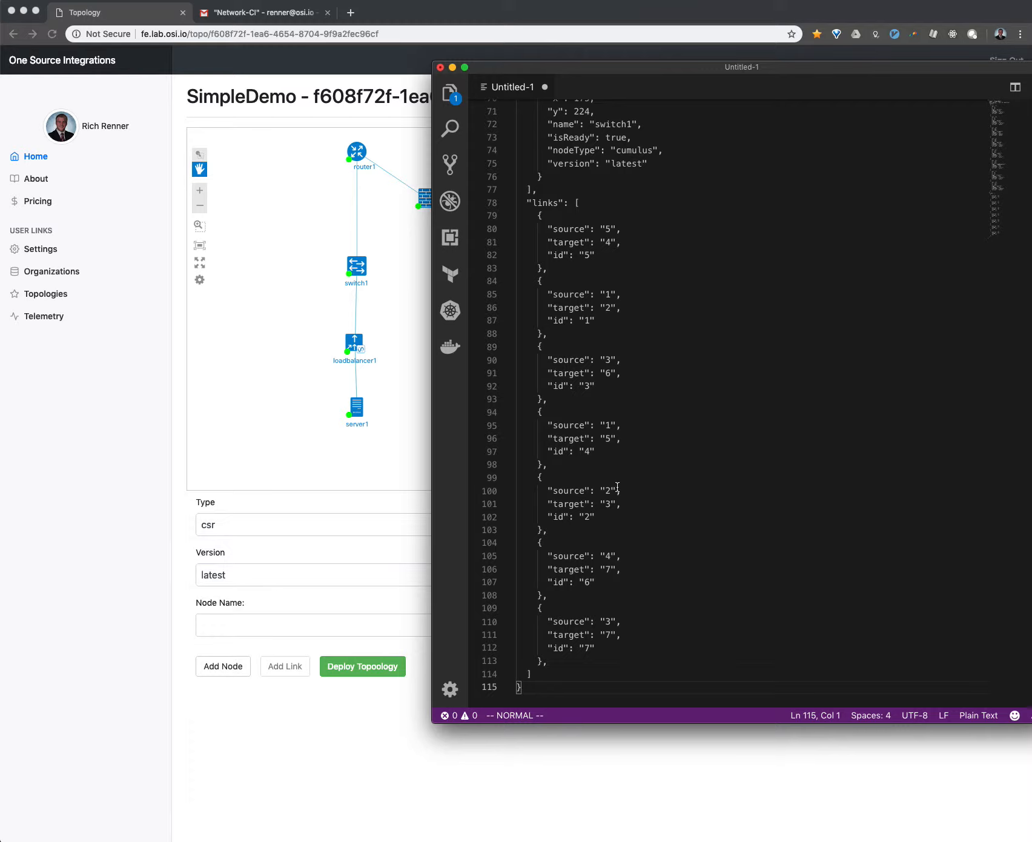
- Read the VPN and device access details in Gmail's "Your topology is now ready!" message, and return to the Topology page
left_click(255, 17)
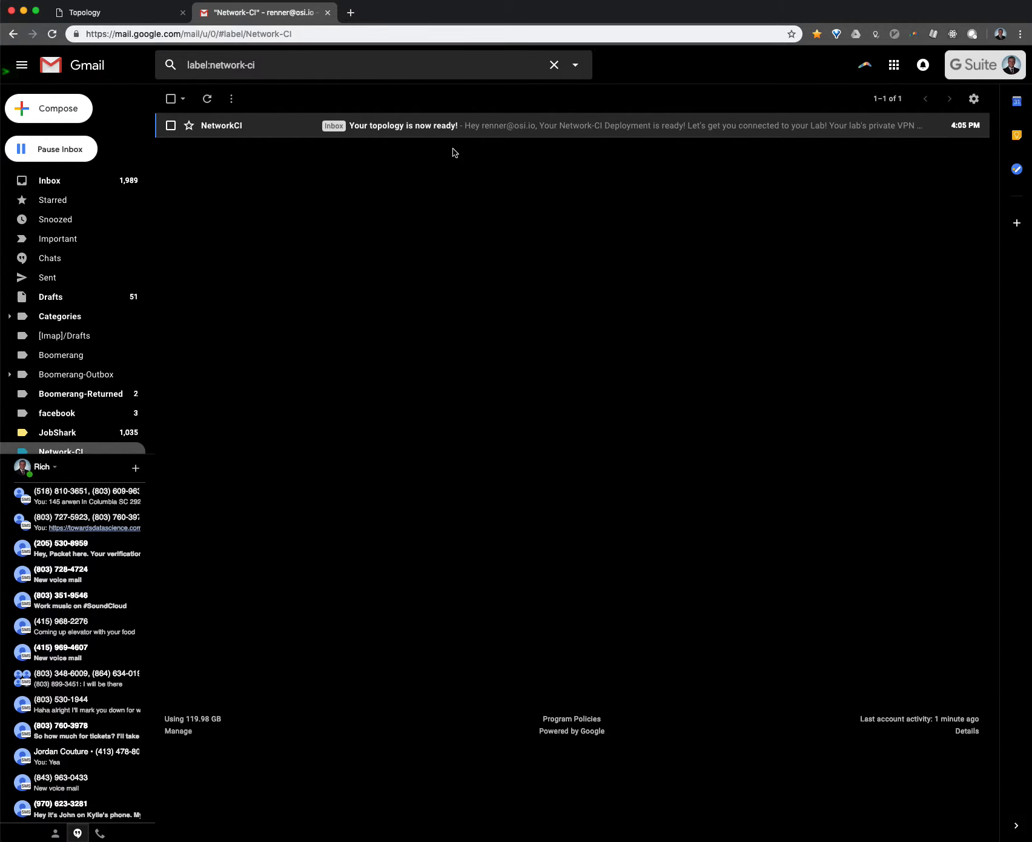
left_click(477, 132)
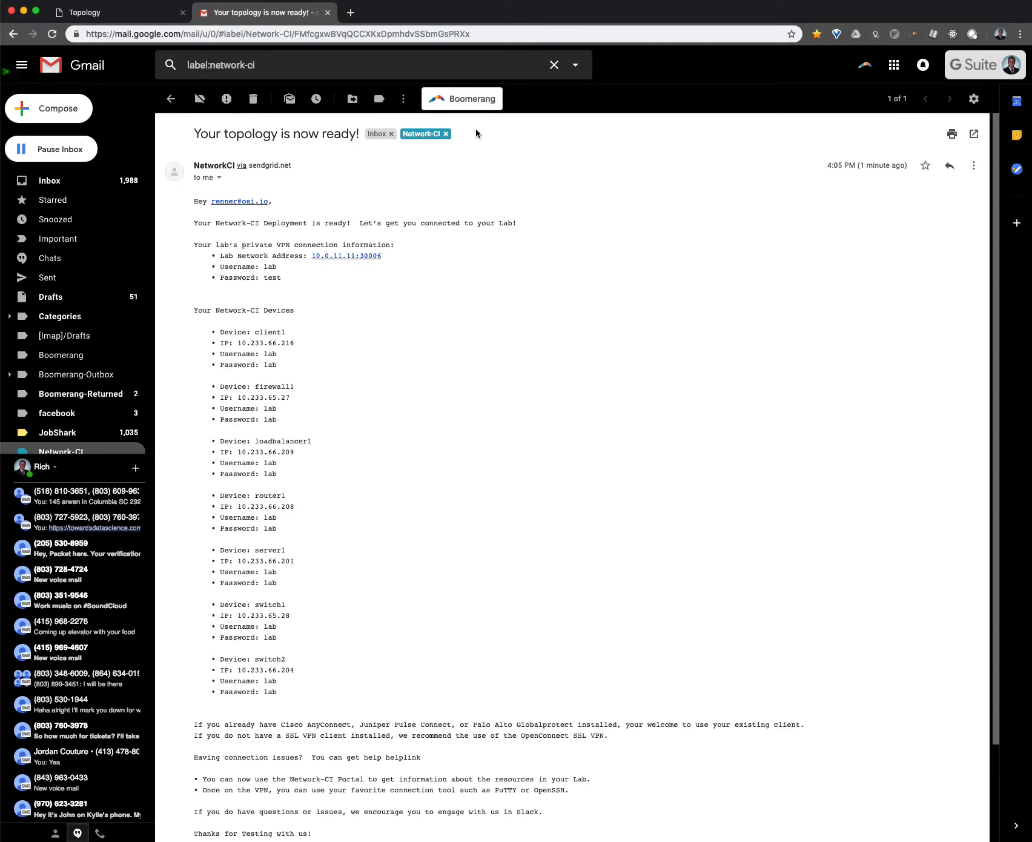
scroll(508, 280, "down", 1)
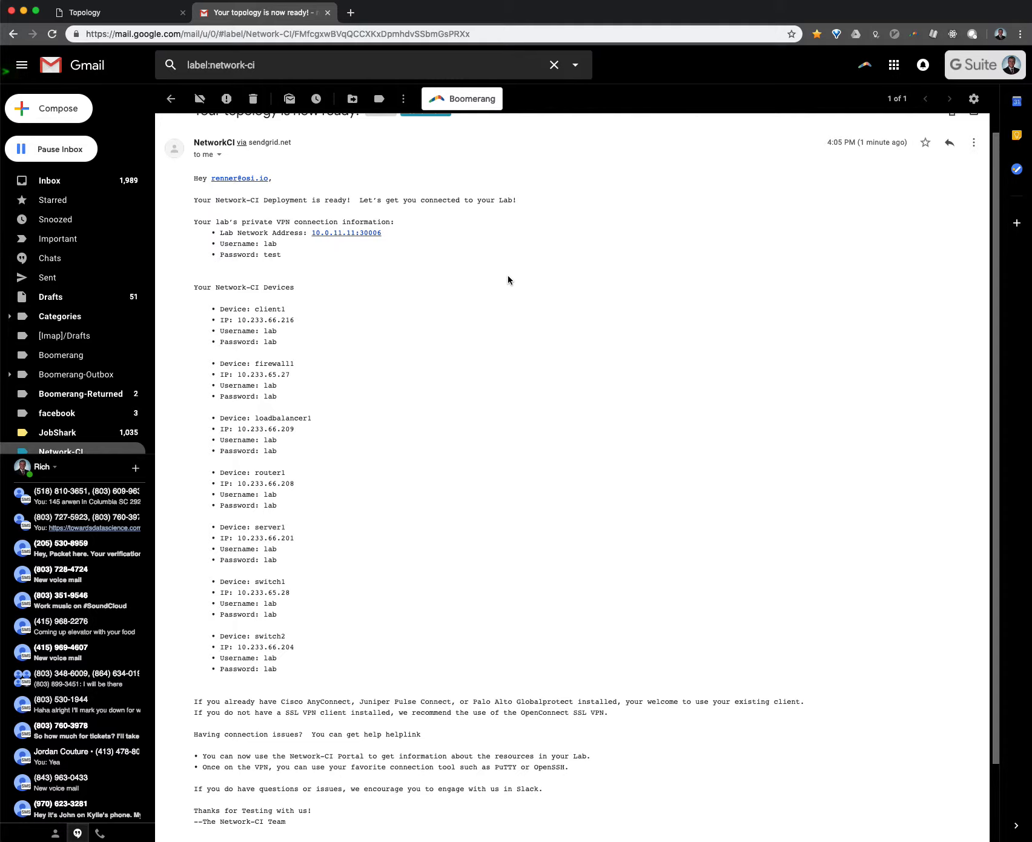
scroll(508, 279, "down", 1)
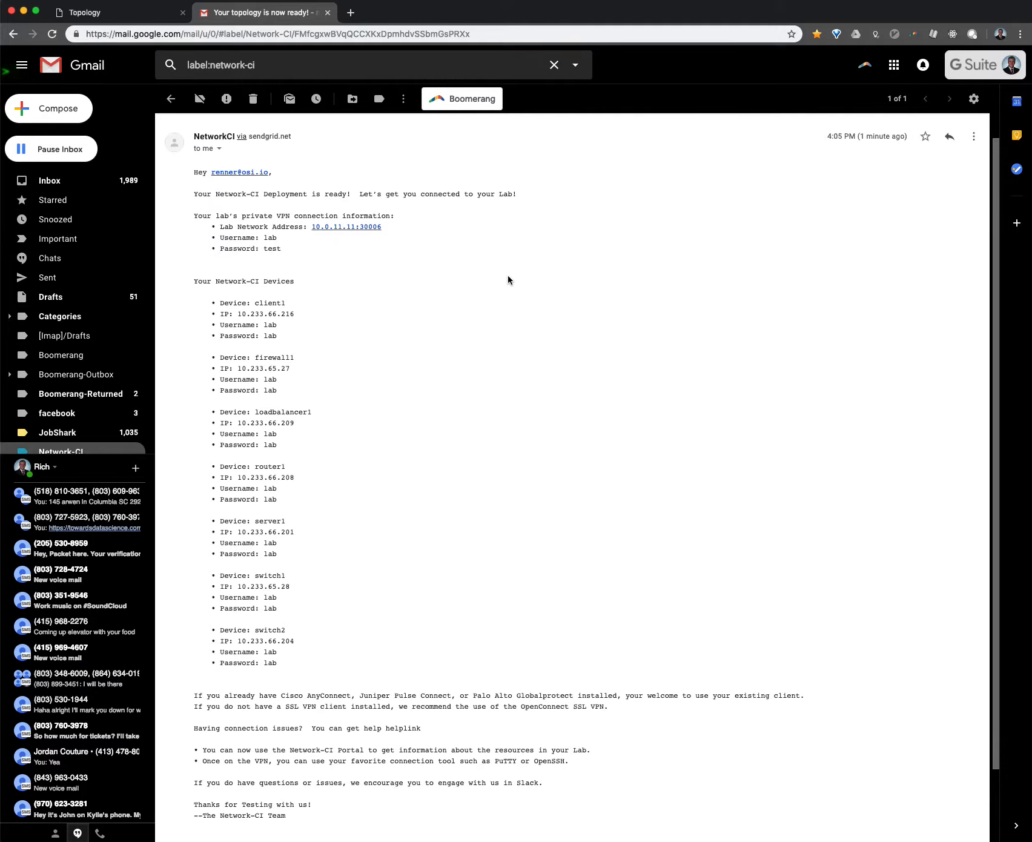
scroll(507, 279, "down", 3)
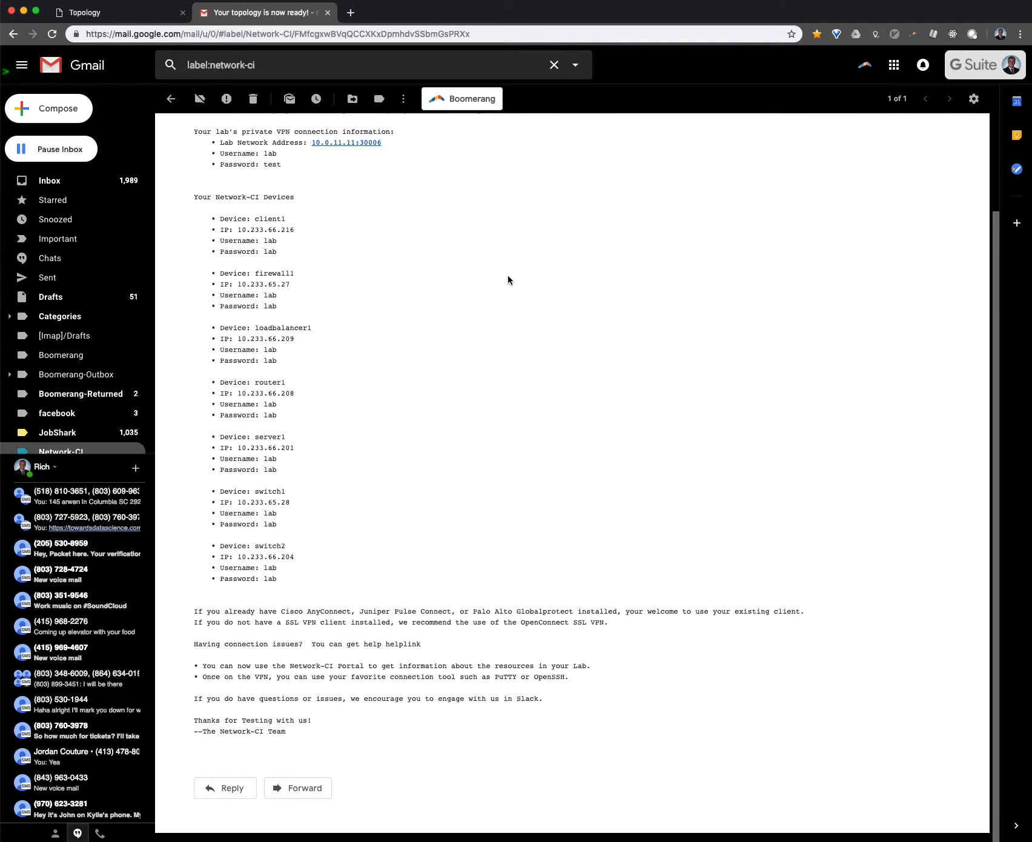
scroll(508, 279, "up", 3)
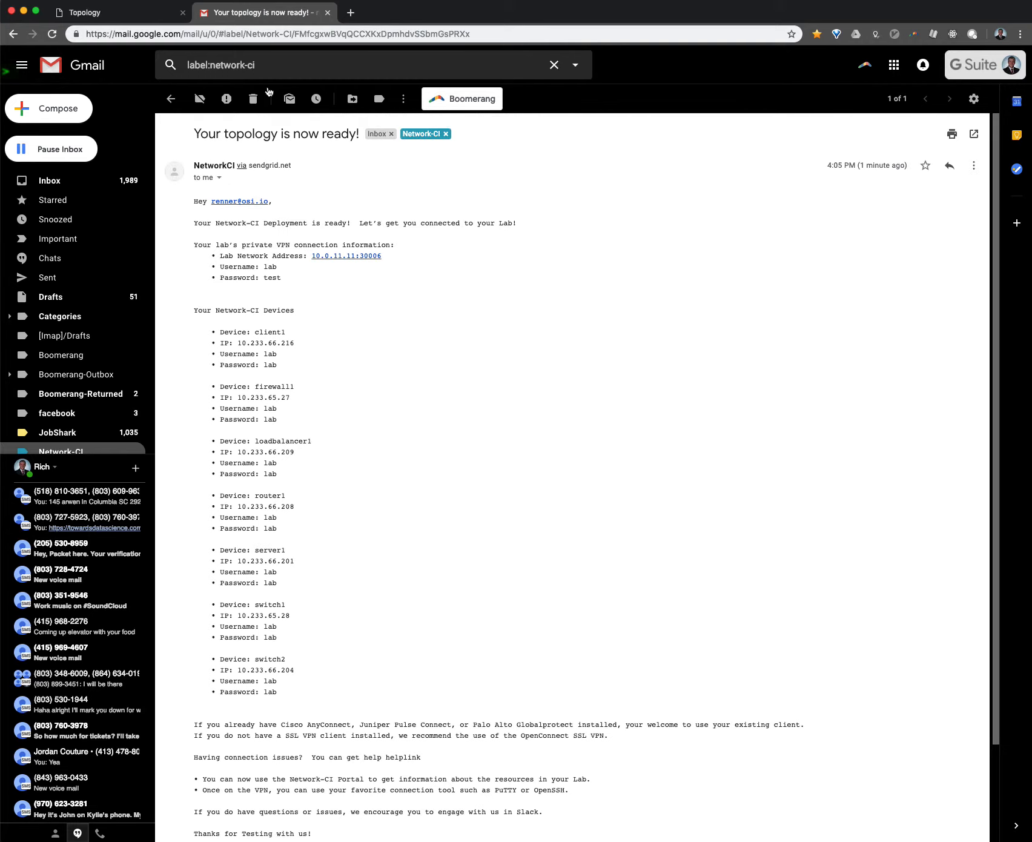
left_click(150, 13)
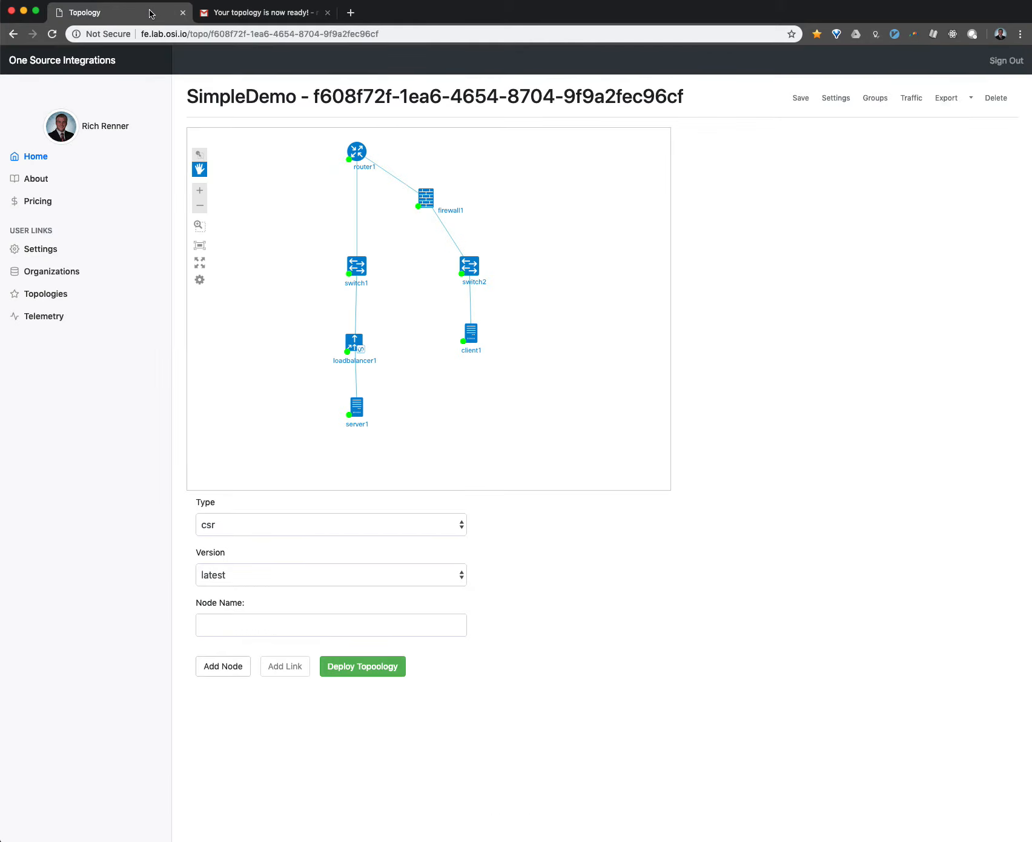